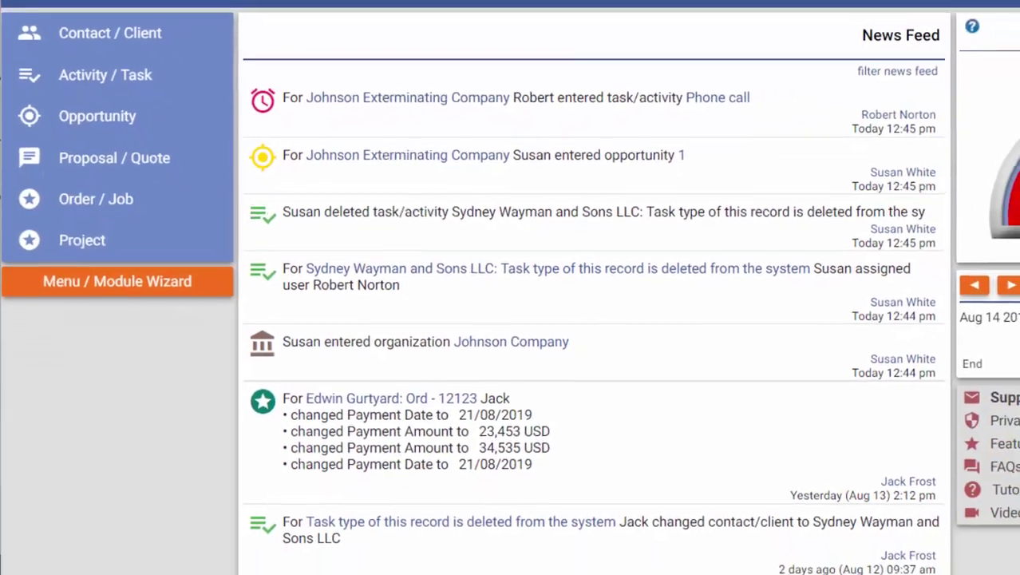
Step: Create a company contact named Stars LLC with type Potential, enter its phone number, and save the record
{"action": "left_click", "coordinate": [490, 543]}
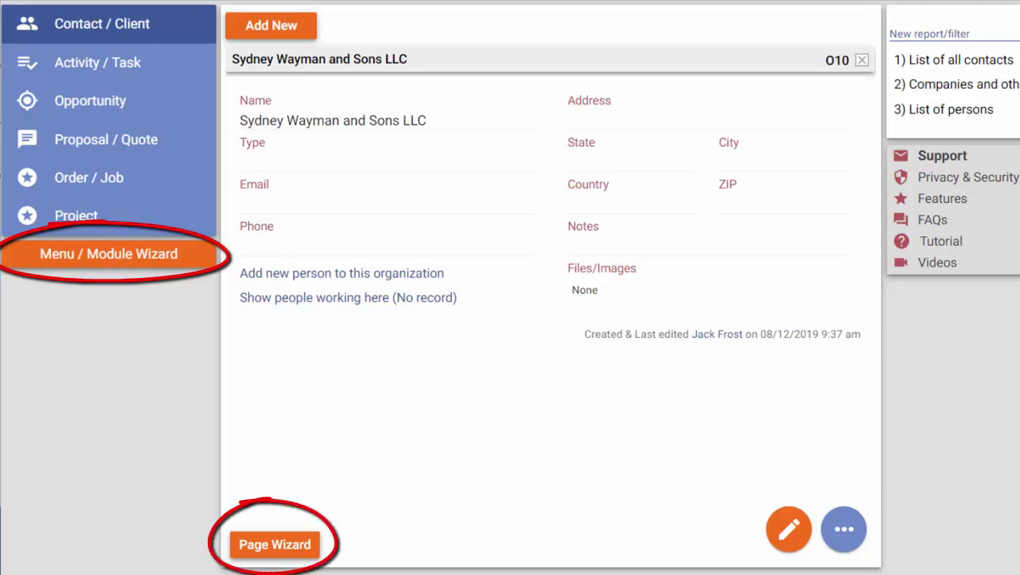
{"action": "left_click", "coordinate": [273, 31]}
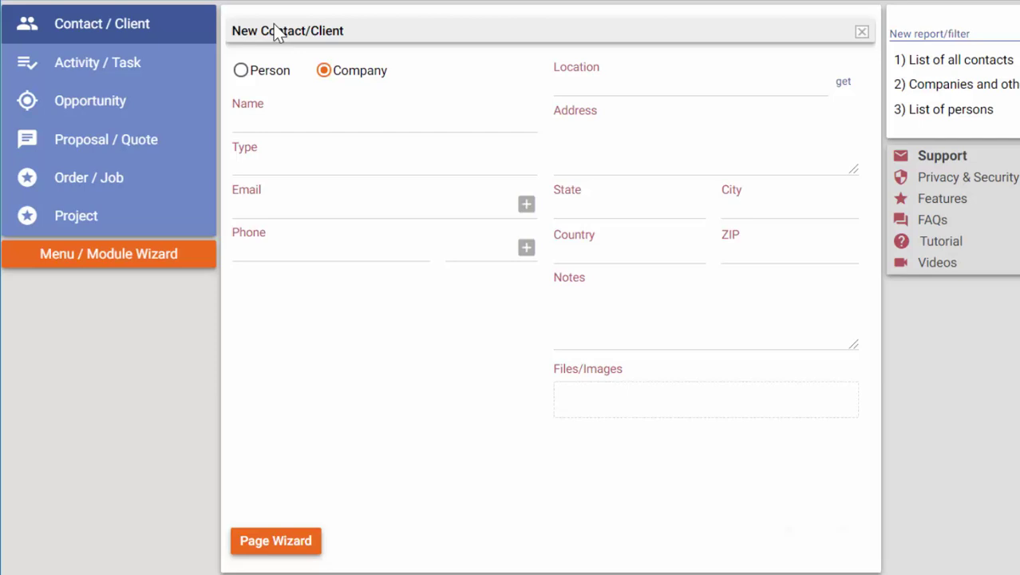
{"action": "left_click", "coordinate": [327, 117]}
{"action": "type", "text": "Star"}
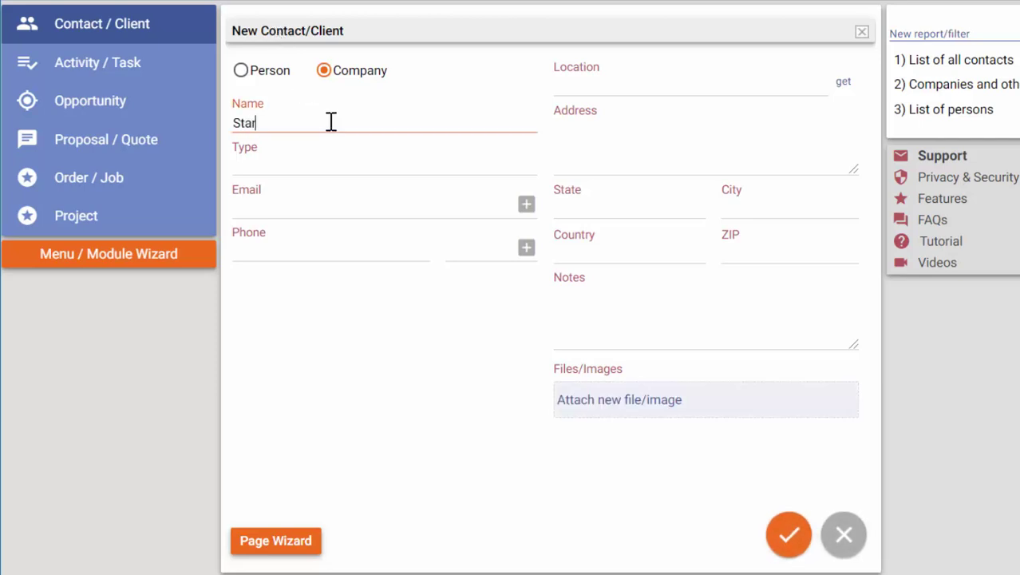
{"action": "type", "text": "s LLC"}
{"action": "left_click", "coordinate": [343, 164]}
{"action": "left_click", "coordinate": [319, 249]}
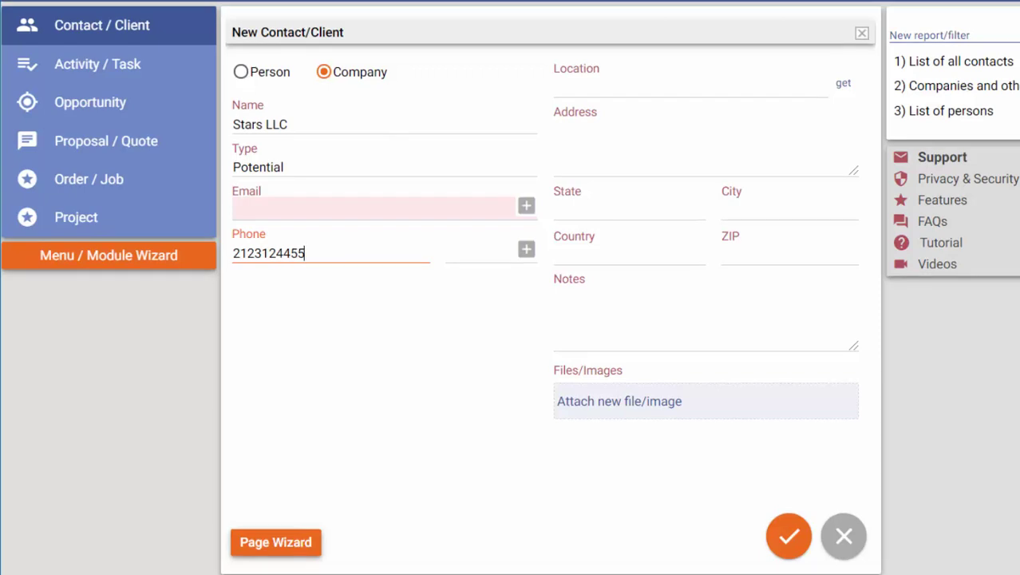
{"action": "left_click", "coordinate": [787, 537]}
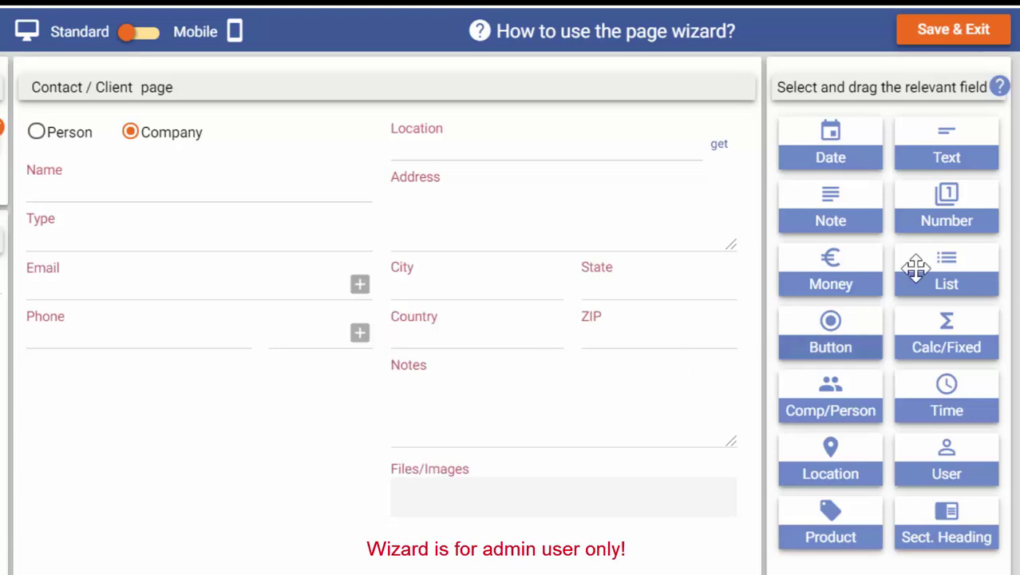
Step: Add a required list field named Social Media Type below the Phone field on the Contact / Client page
{"action": "left_click_drag", "start_coordinate": [964, 281], "coordinate": [212, 407]}
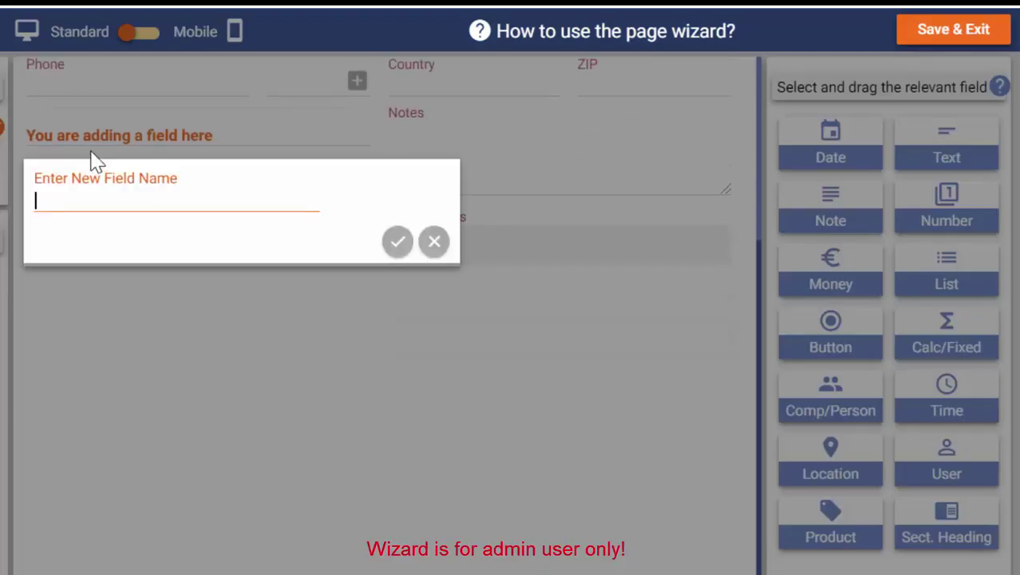
{"action": "type", "text": "Social Media Type"}
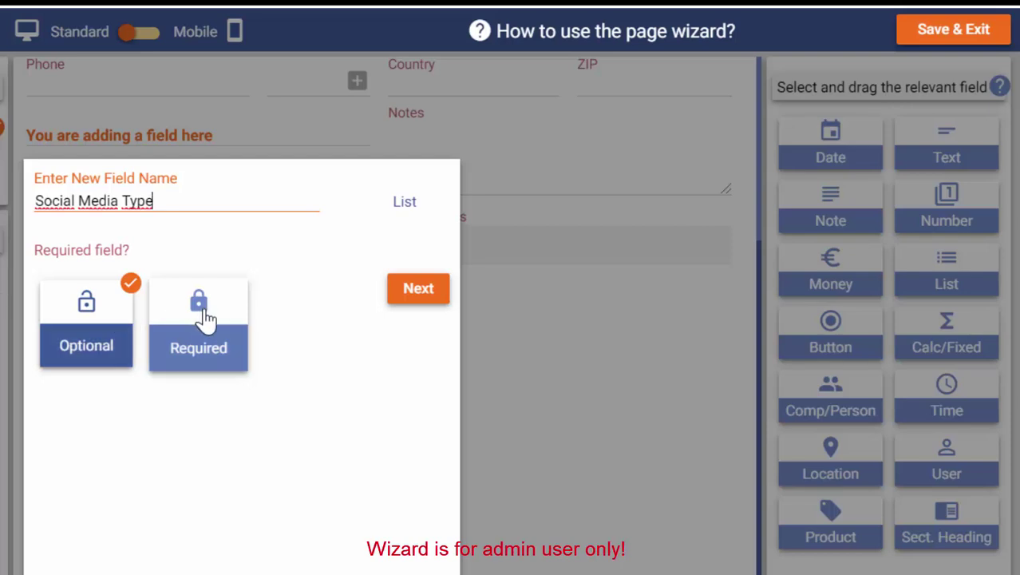
{"action": "left_click", "coordinate": [223, 333]}
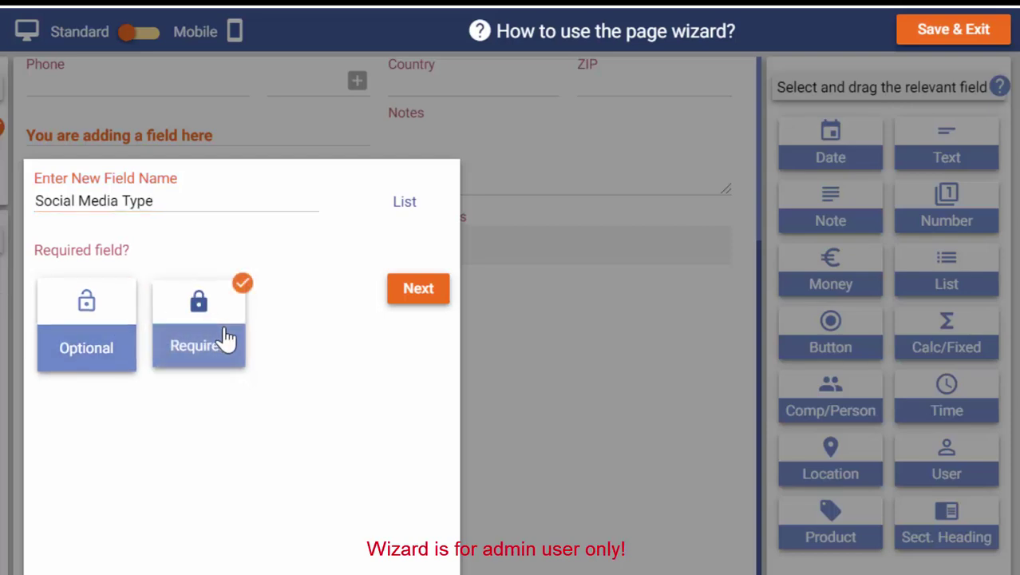
{"action": "left_click", "coordinate": [408, 294]}
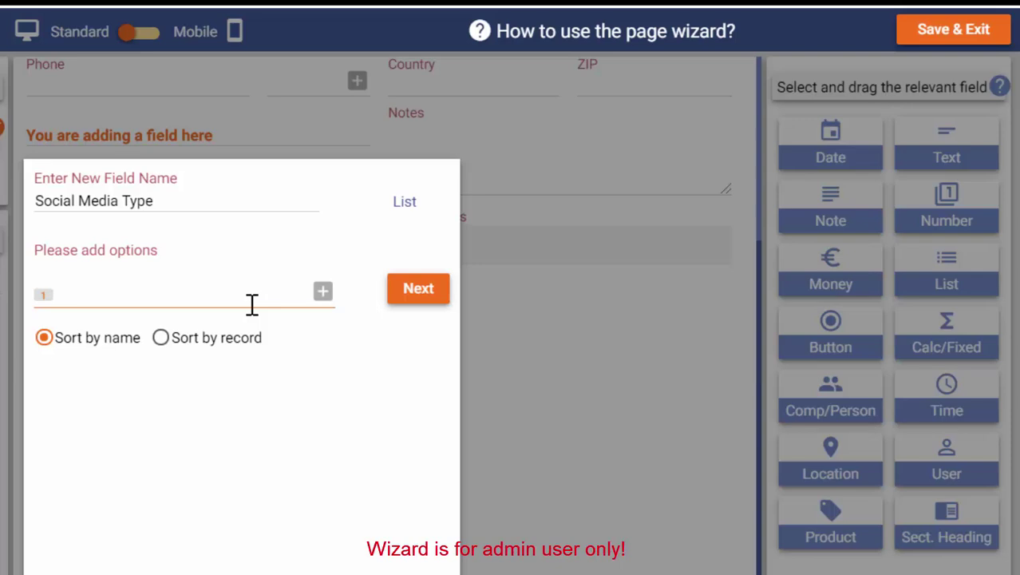
Step: Give the Social Media Type list the options Facebook, Instagram, Linkedin and Other, and save the field with visibility for all users
{"action": "type", "text": "Facebook"}
{"action": "left_click", "coordinate": [323, 291]}
{"action": "type", "text": "Instagram"}
{"action": "key", "text": "Return"}
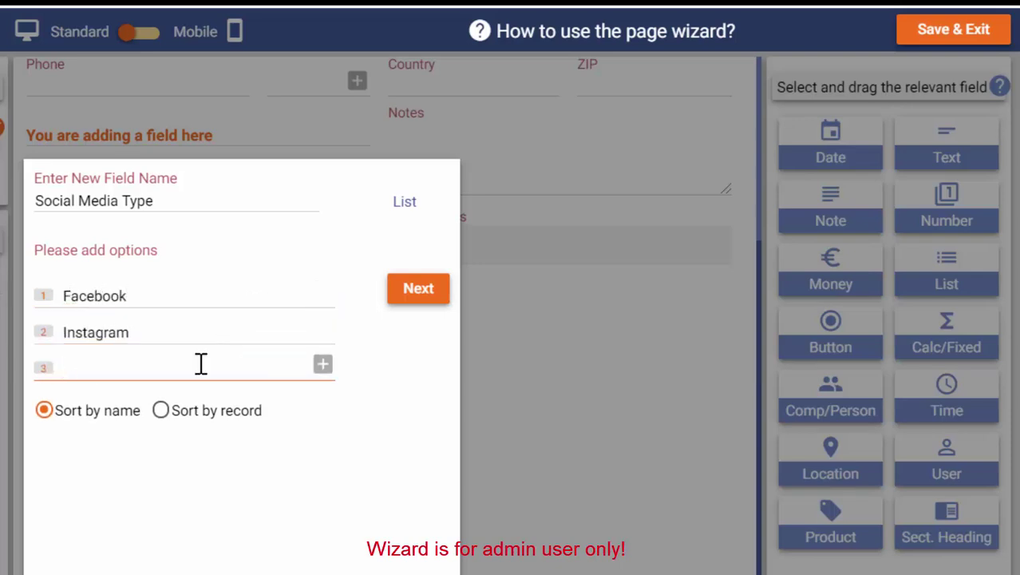
{"action": "left_click", "coordinate": [321, 364]}
{"action": "type", "text": "Other"}
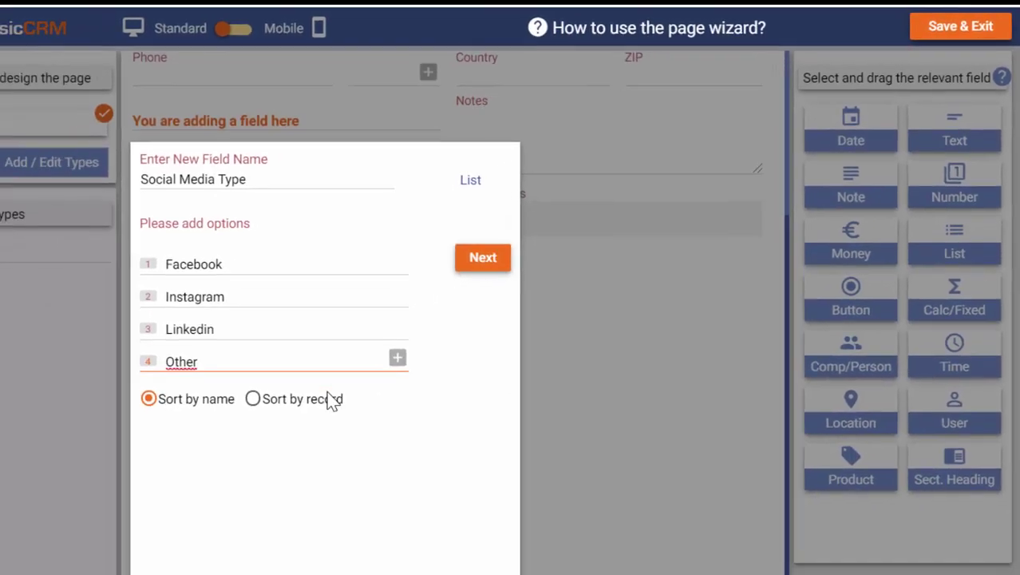
{"action": "left_click", "coordinate": [532, 234]}
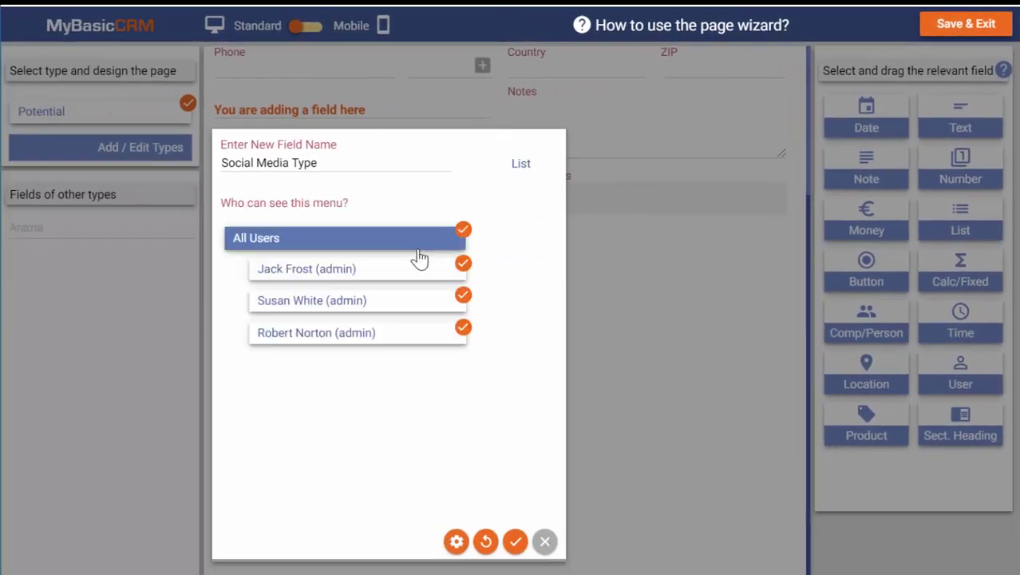
{"action": "left_click", "coordinate": [516, 542]}
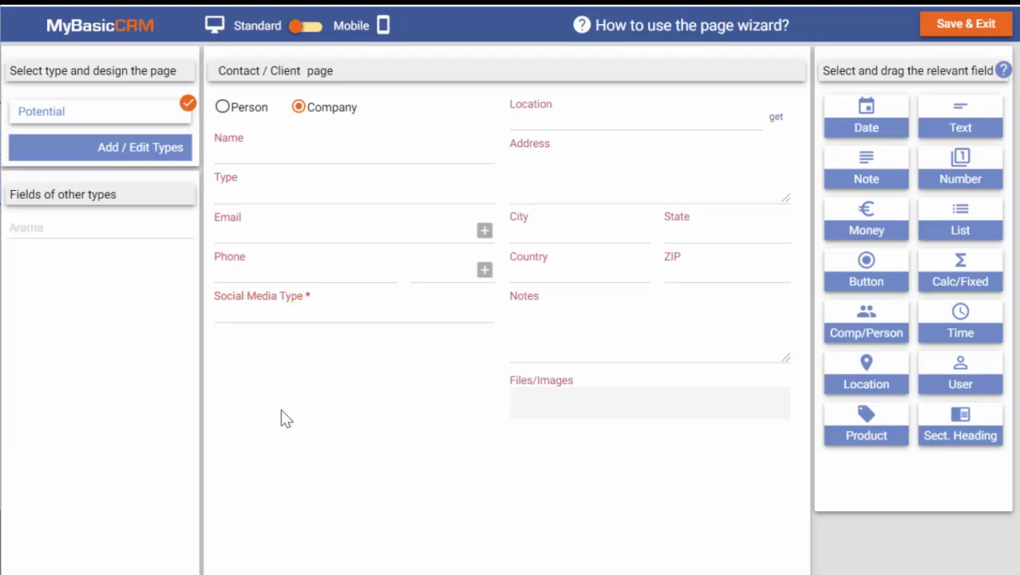
Step: Place the Social Media Type field above Location and the Address field below Phone, and save the page design
{"action": "mouse_move", "coordinate": [335, 316]}
{"action": "left_click_drag", "start_coordinate": [336, 317], "coordinate": [628, 110]}
{"action": "mouse_move", "coordinate": [611, 191]}
{"action": "left_mouse_down"}
{"action": "mouse_move", "coordinate": [419, 332]}
{"action": "mouse_move", "coordinate": [302, 315]}
{"action": "mouse_move", "coordinate": [307, 296]}
{"action": "left_mouse_up"}
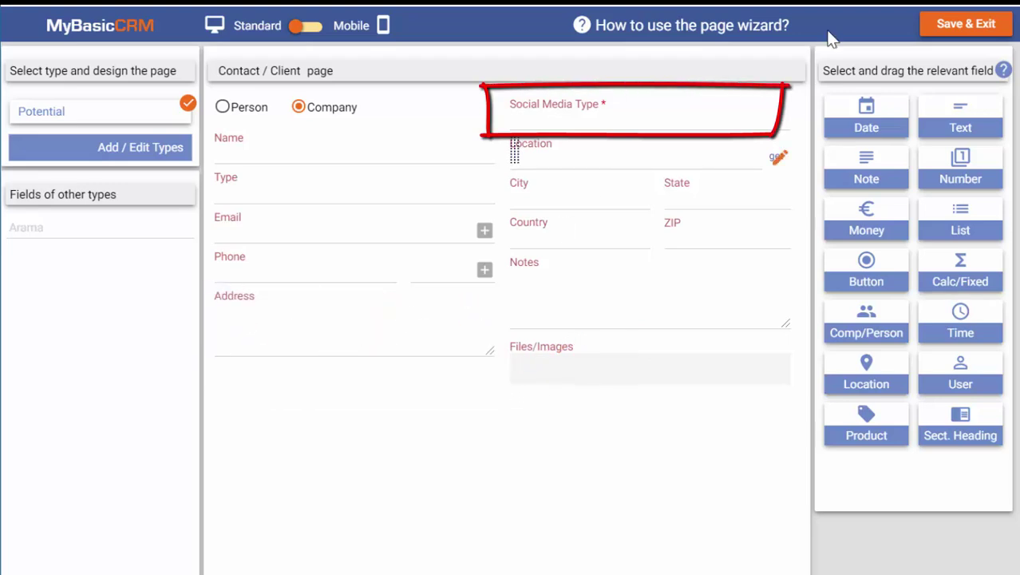
{"action": "left_click", "coordinate": [975, 23]}
Step: Create a company contact named Adams with Instagram as its social media type
{"action": "type", "text": "Adams"}
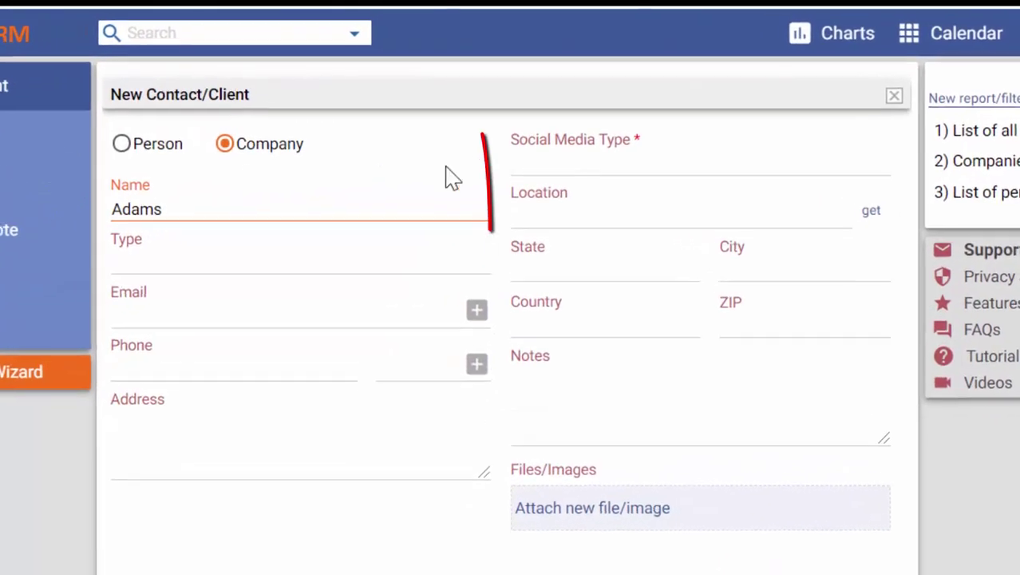
{"action": "left_click", "coordinate": [604, 187]}
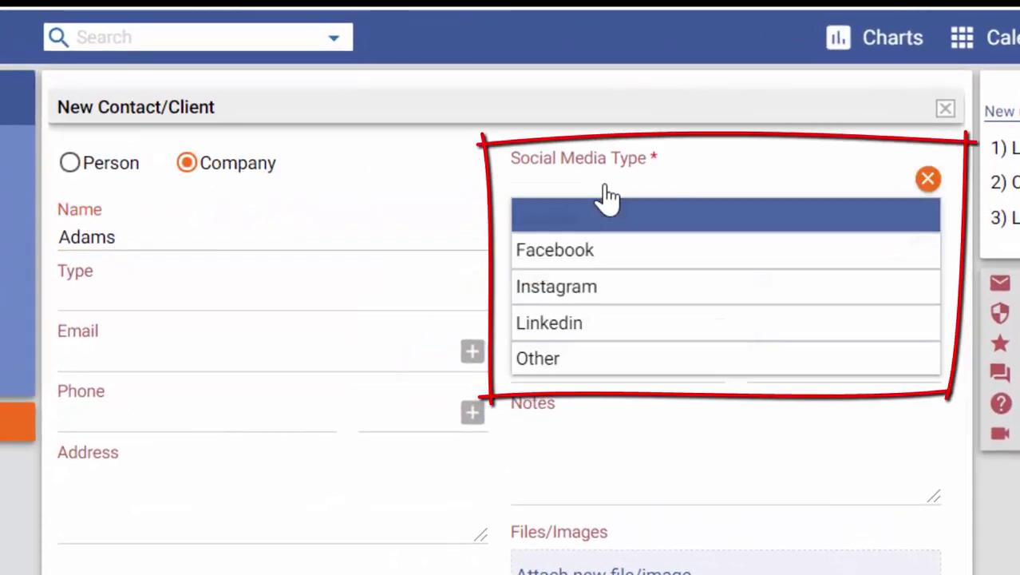
{"action": "left_click", "coordinate": [633, 303]}
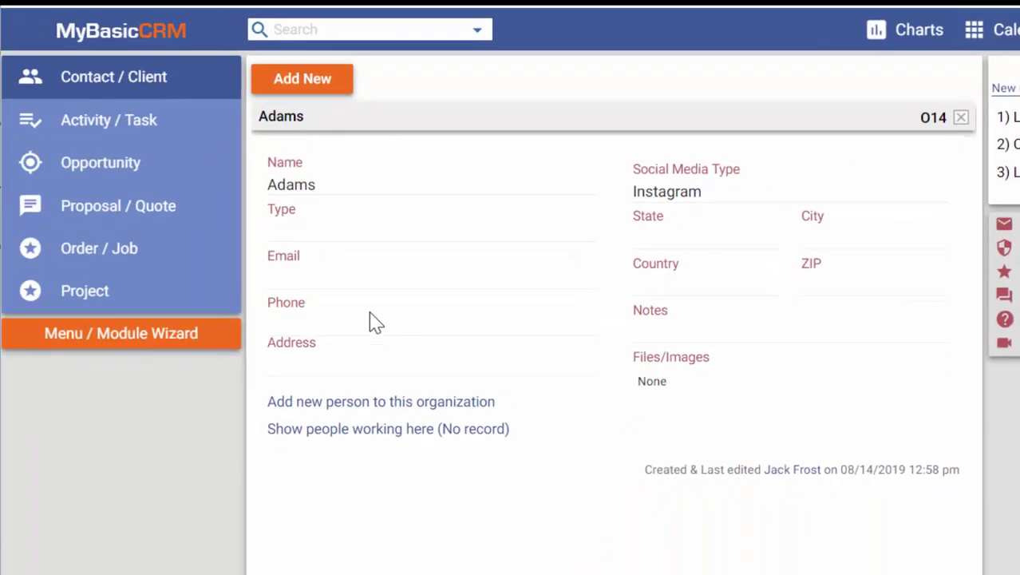
Step: Make the Product / Service List module visible to all users and close the module wizard
{"action": "left_click", "coordinate": [114, 339]}
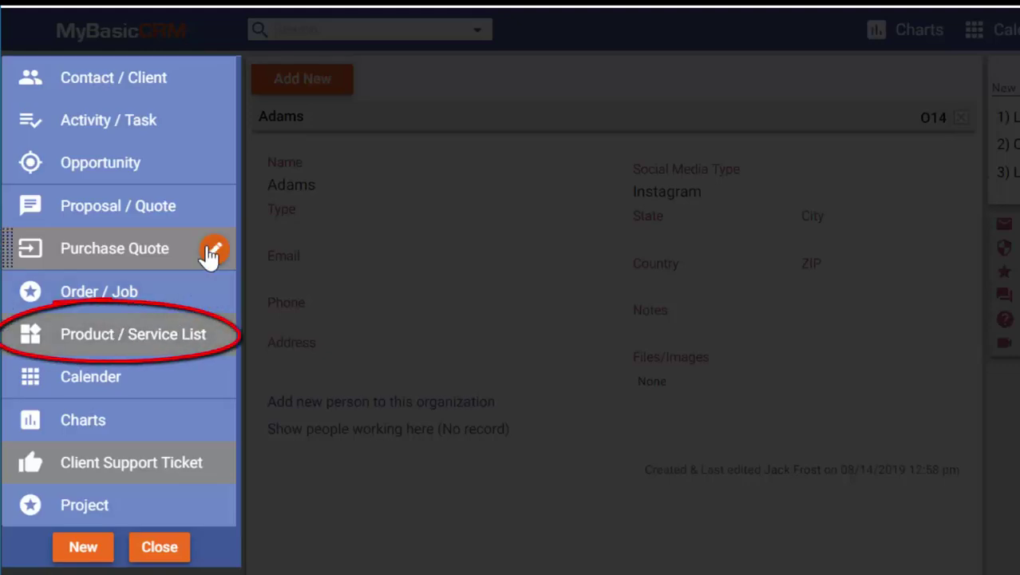
{"action": "left_click", "coordinate": [218, 338]}
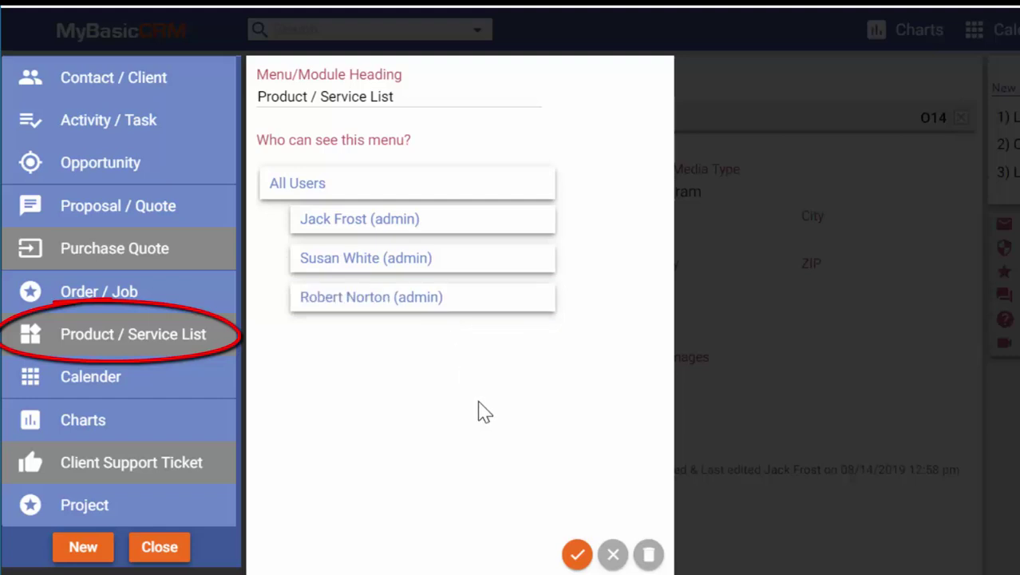
{"action": "left_click", "coordinate": [515, 191]}
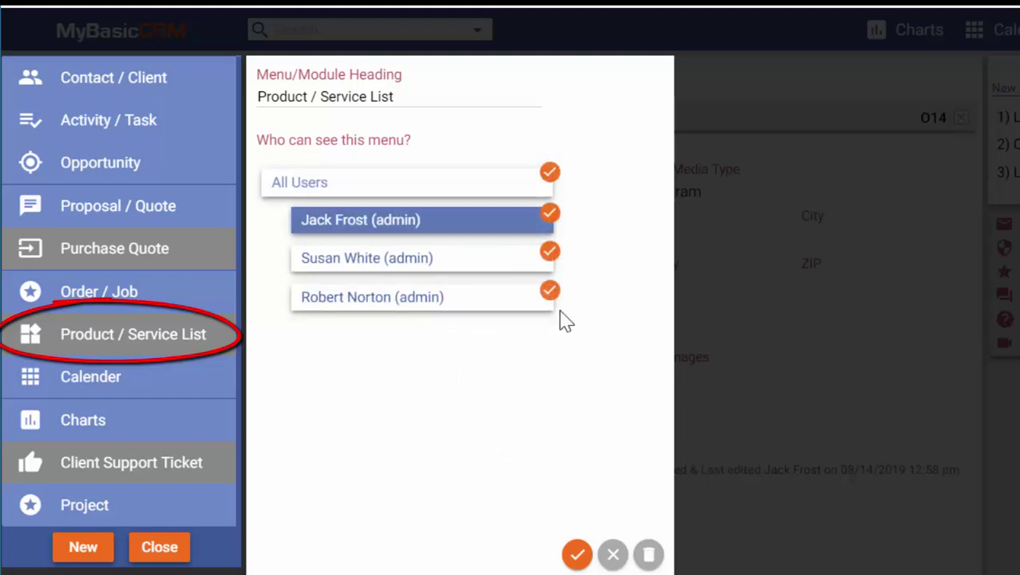
{"action": "left_click", "coordinate": [577, 554]}
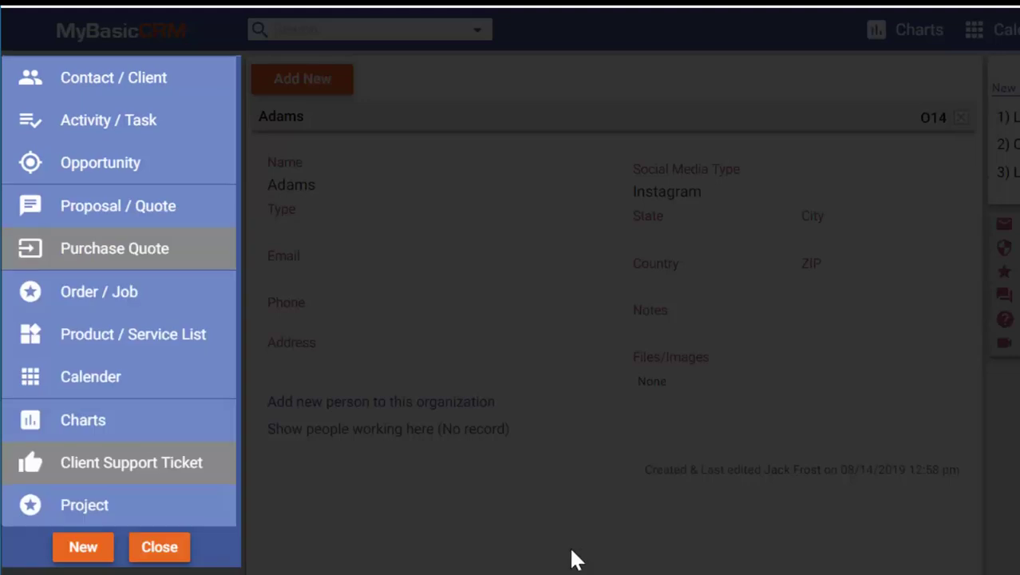
{"action": "left_click", "coordinate": [165, 543]}
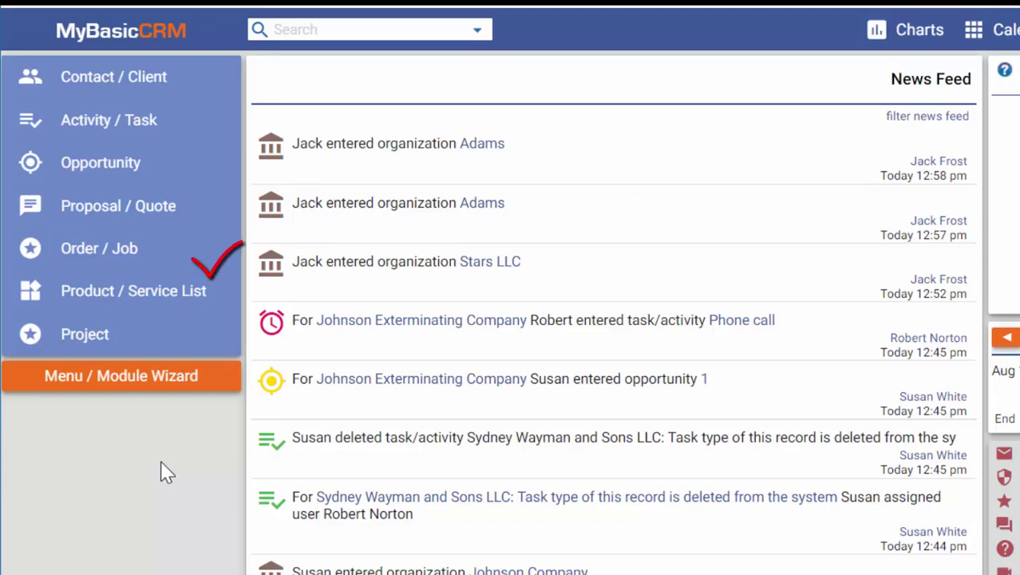
Step: Start a new module with the heading Installations and choose Task/Activity as its source
{"action": "left_click", "coordinate": [180, 386]}
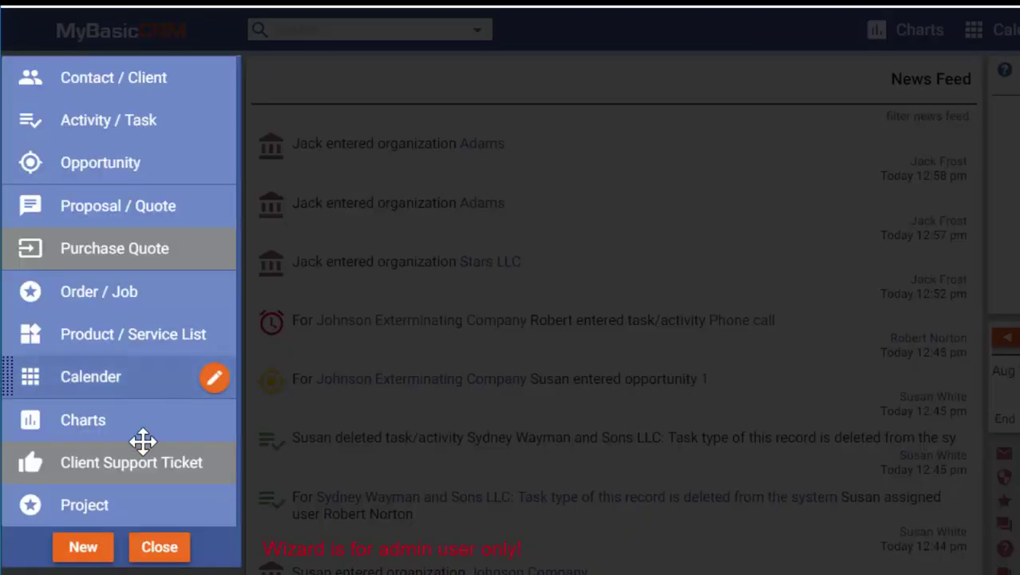
{"action": "left_click", "coordinate": [90, 549]}
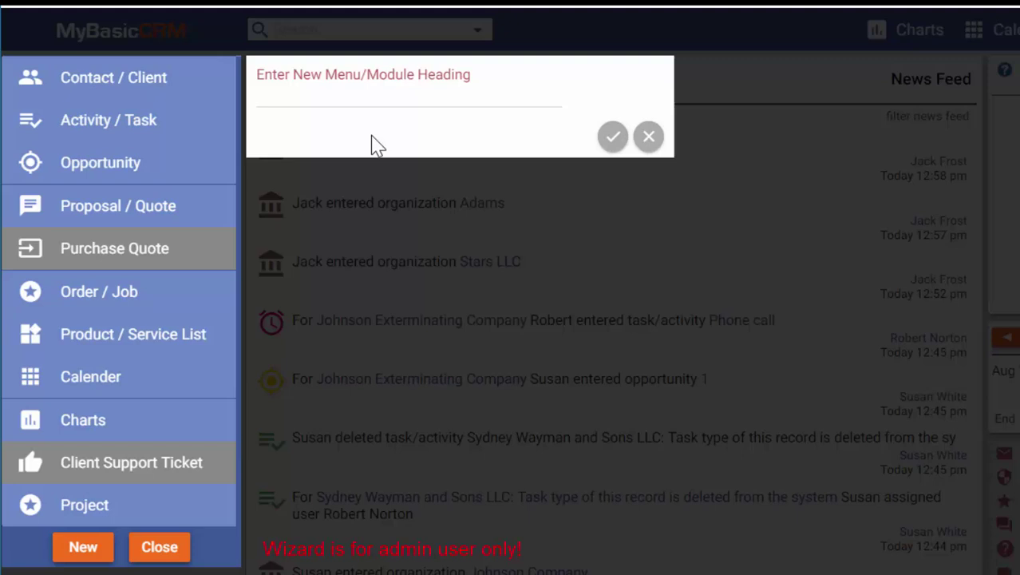
{"action": "left_click", "coordinate": [372, 93]}
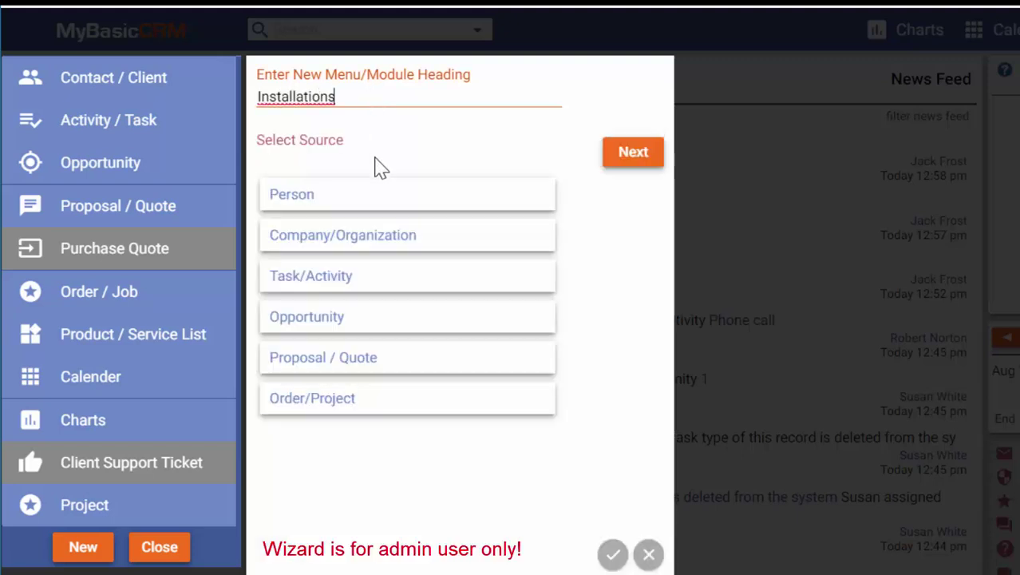
{"action": "left_click", "coordinate": [423, 288]}
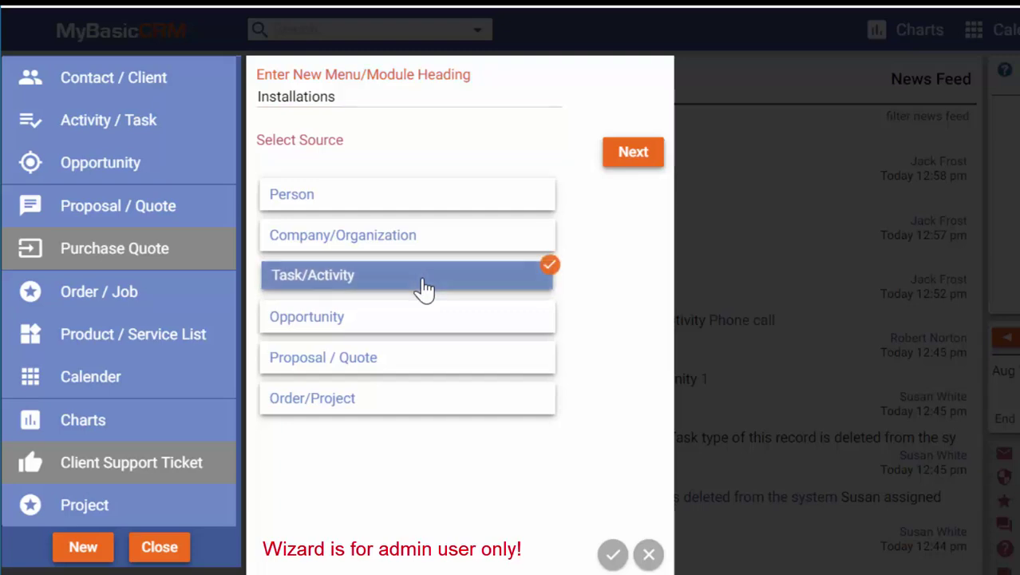
{"action": "left_click", "coordinate": [638, 156]}
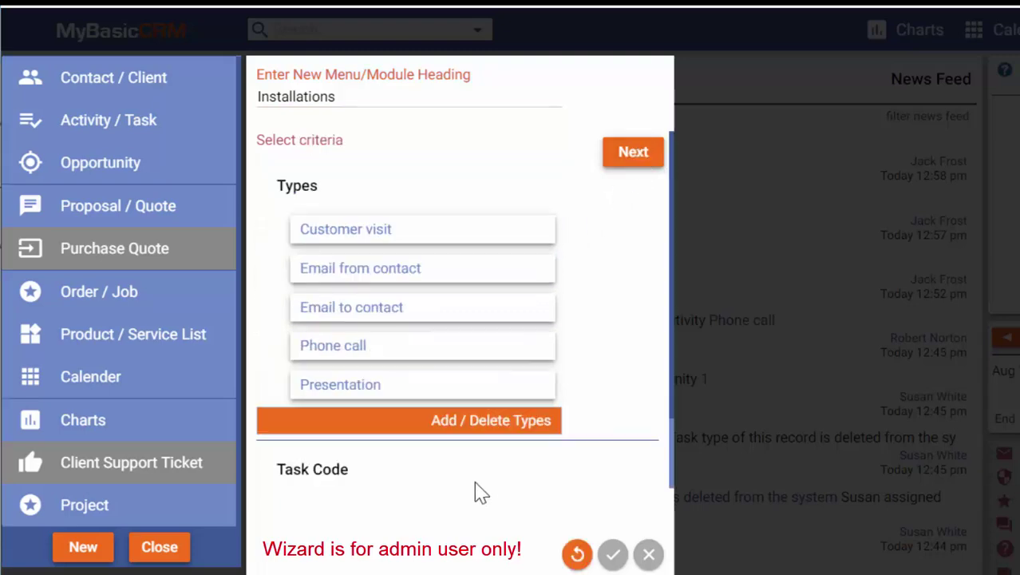
Step: Add a task/activity type named Installation to the available types
{"action": "left_click", "coordinate": [488, 431]}
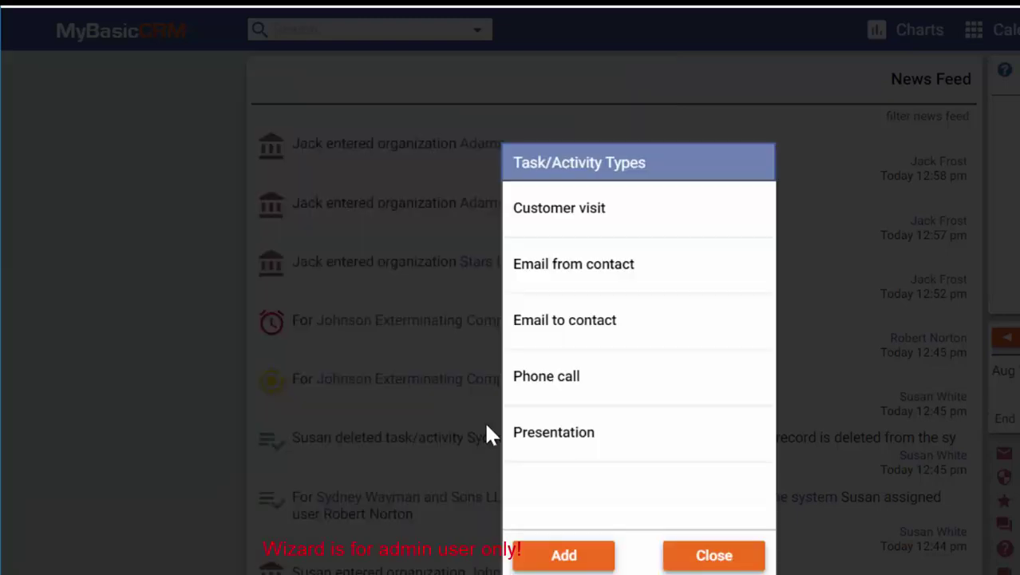
{"action": "left_click", "coordinate": [598, 563]}
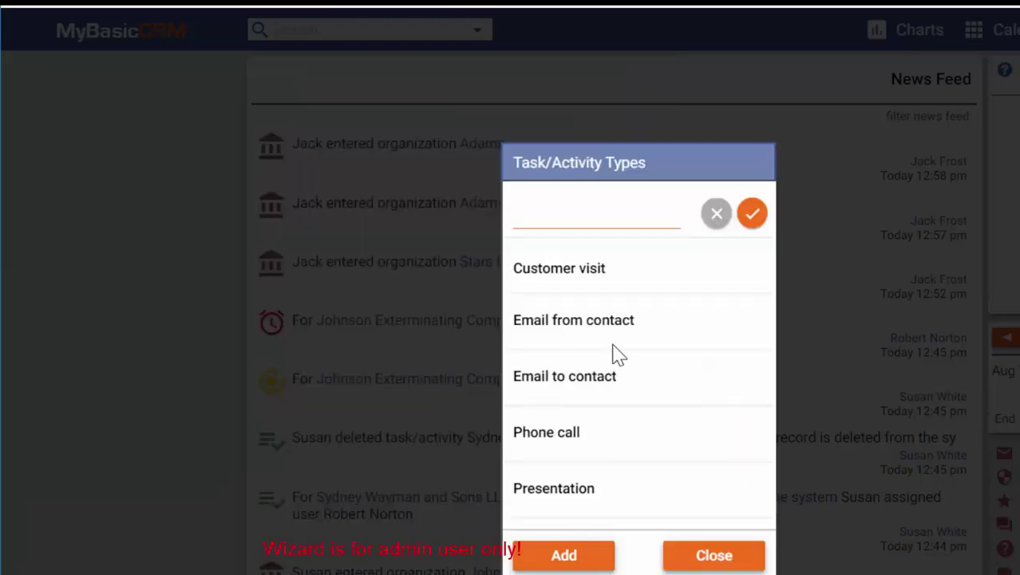
{"action": "type", "text": "Installation"}
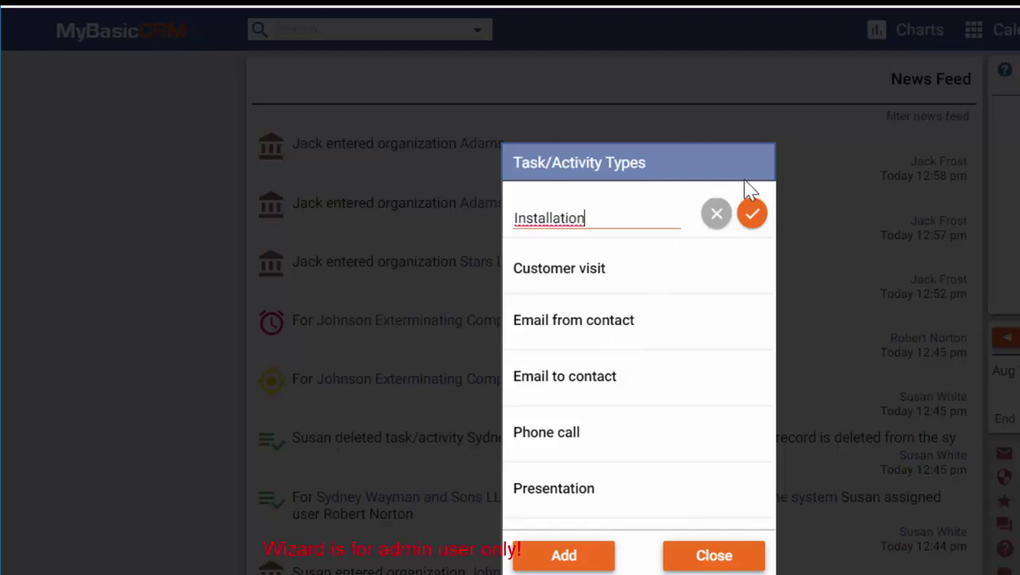
{"action": "left_click", "coordinate": [753, 215]}
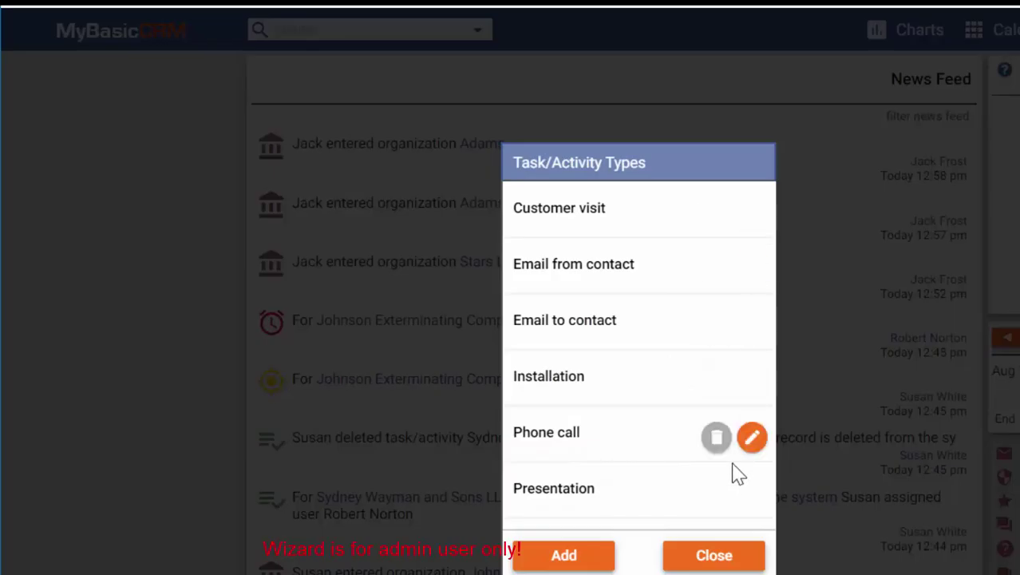
{"action": "left_click", "coordinate": [716, 556]}
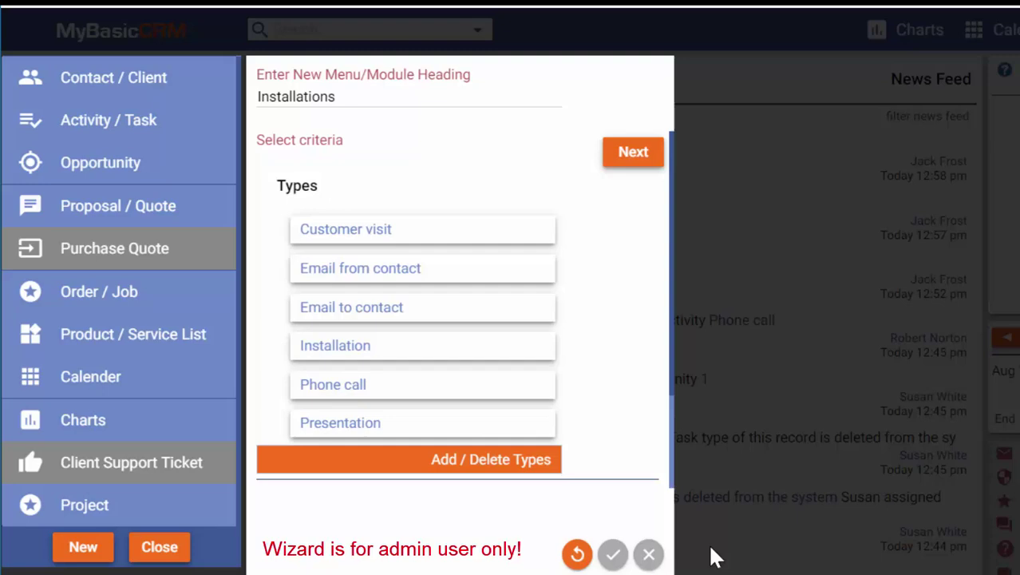
Step: Use the Installation type as the new module's criterion, accept visibility for all users, and proceed to the icon choice
{"action": "left_click", "coordinate": [542, 360]}
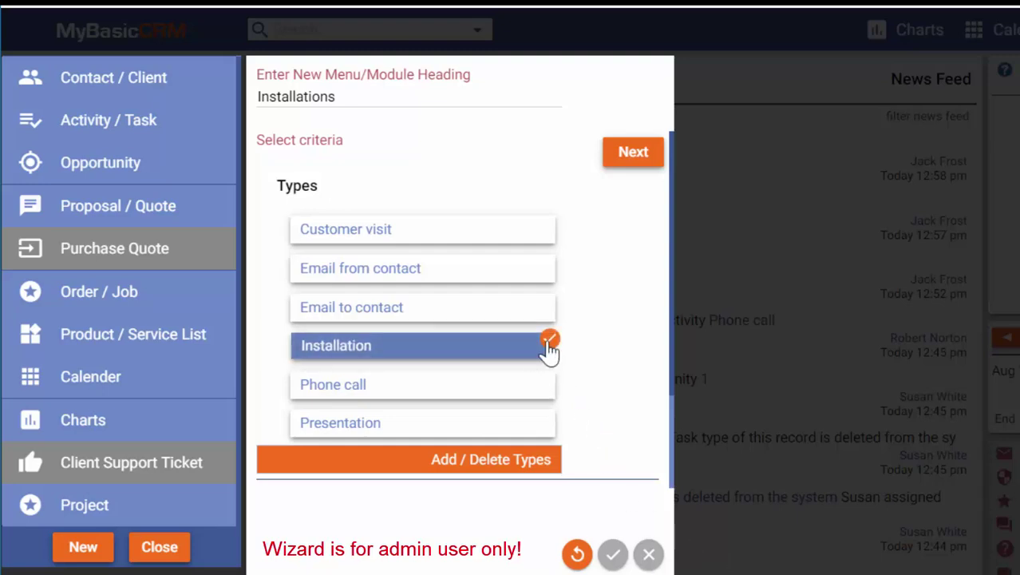
{"action": "left_click", "coordinate": [633, 153]}
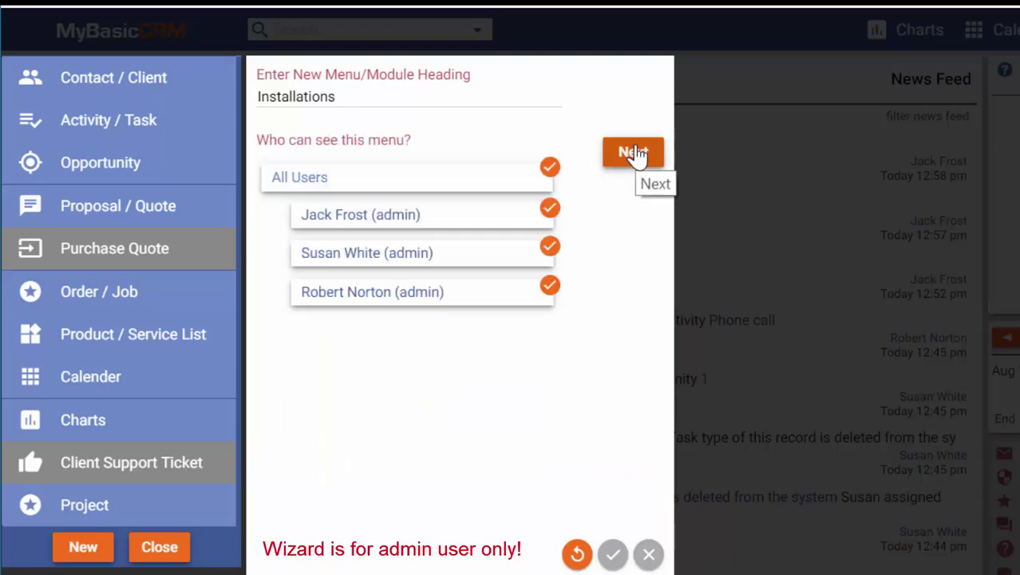
{"action": "left_click", "coordinate": [633, 153]}
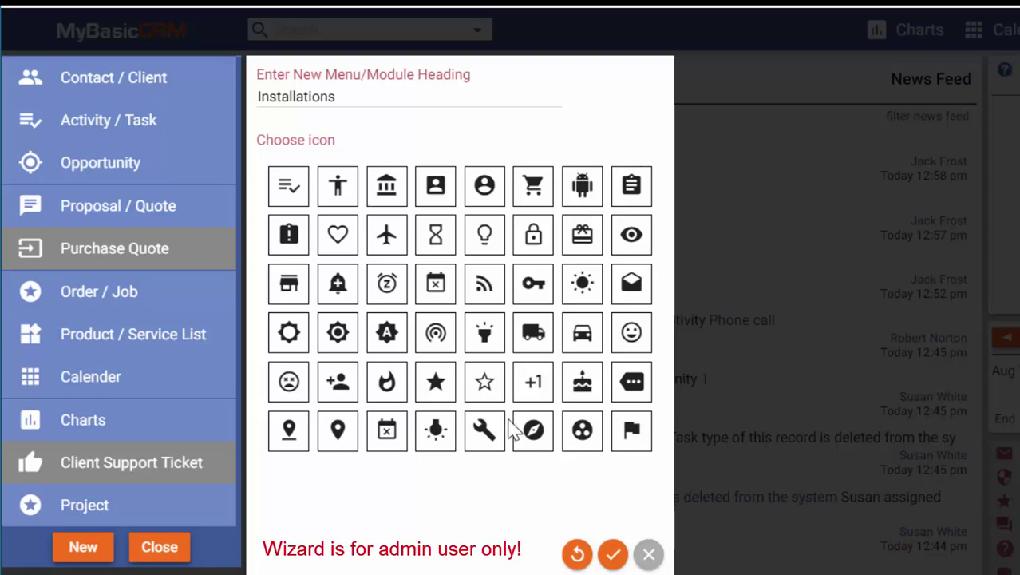
Step: Give the Installations module the wrench icon, save it, and move it directly below Activity / Task in the menu order
{"action": "left_click", "coordinate": [484, 433]}
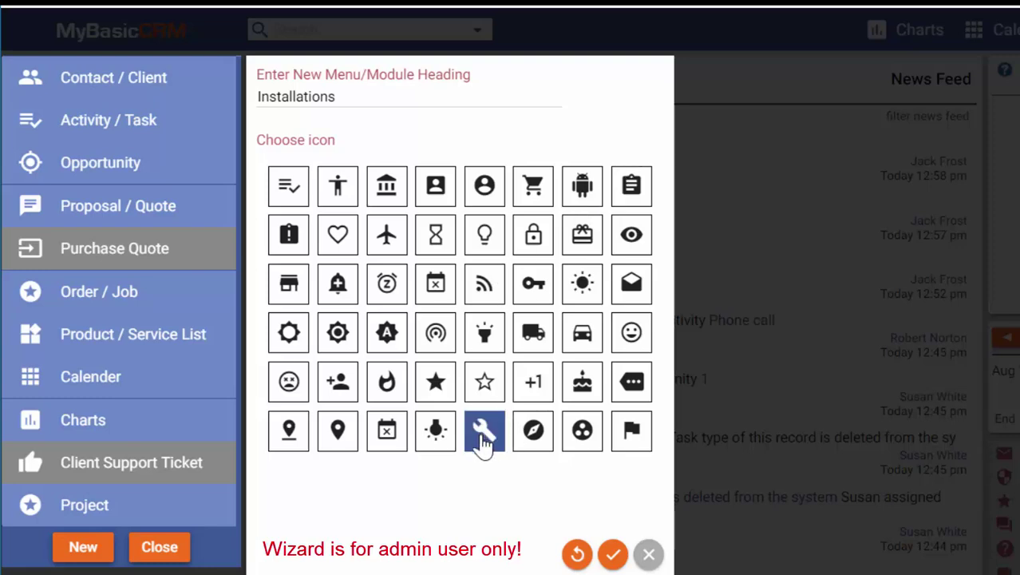
{"action": "left_click", "coordinate": [612, 556]}
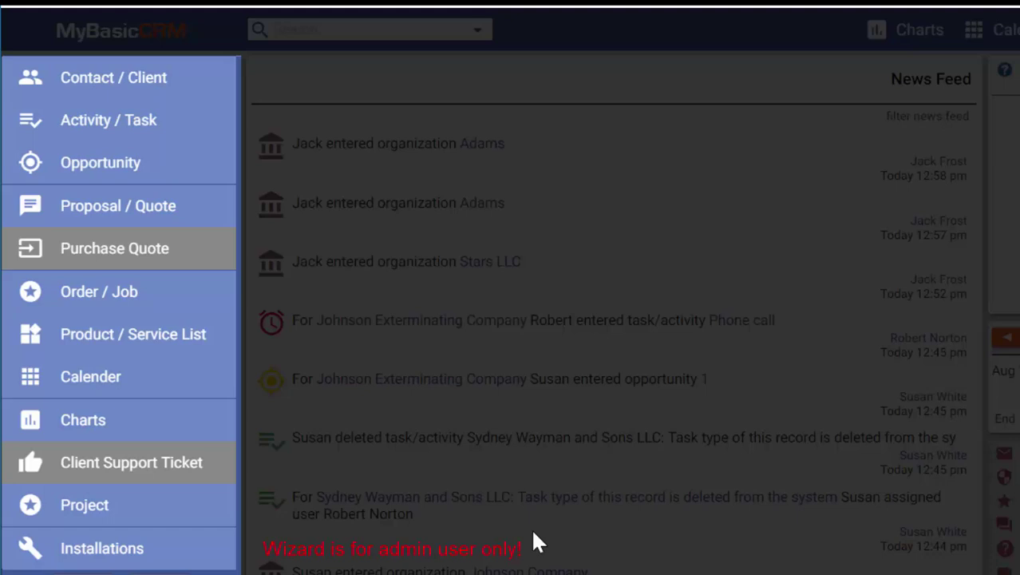
{"action": "left_click_drag", "start_coordinate": [163, 553], "coordinate": [165, 156]}
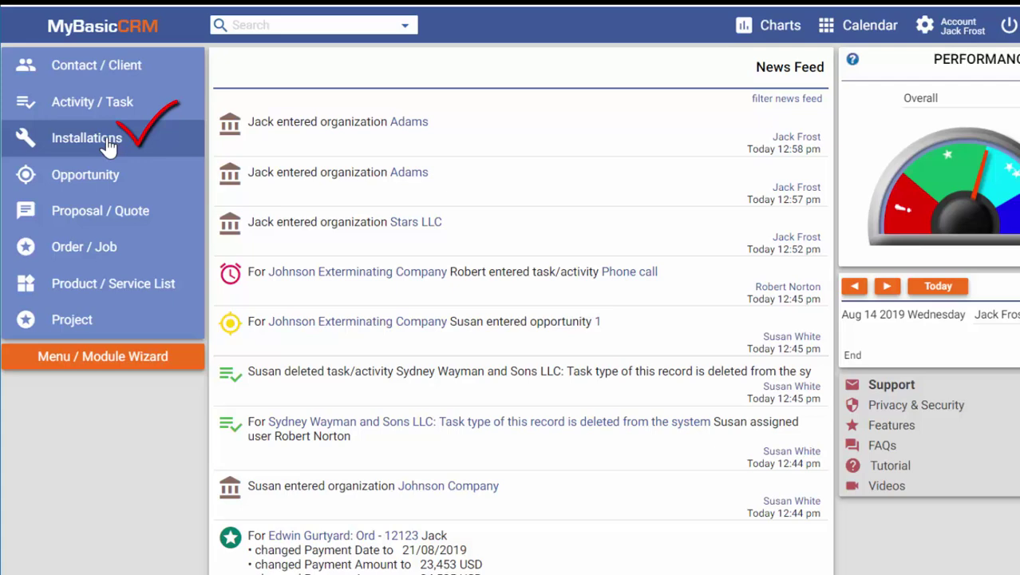
Step: Start a new Installations record and add a required Button field named Installation Type between Description and Due Date on its page layout
{"action": "left_click", "coordinate": [109, 142]}
{"action": "left_click", "coordinate": [294, 68]}
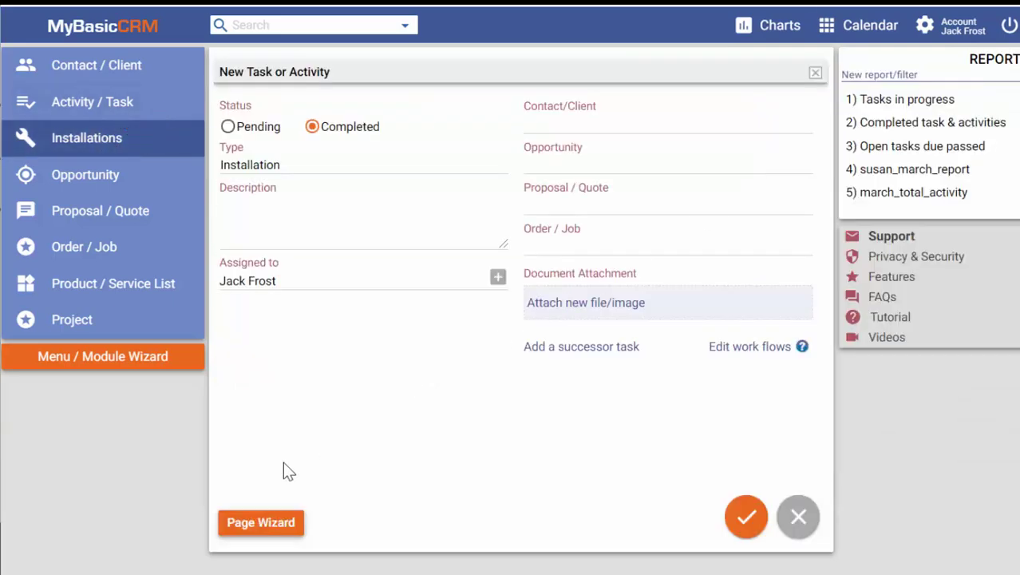
{"action": "left_click", "coordinate": [263, 523]}
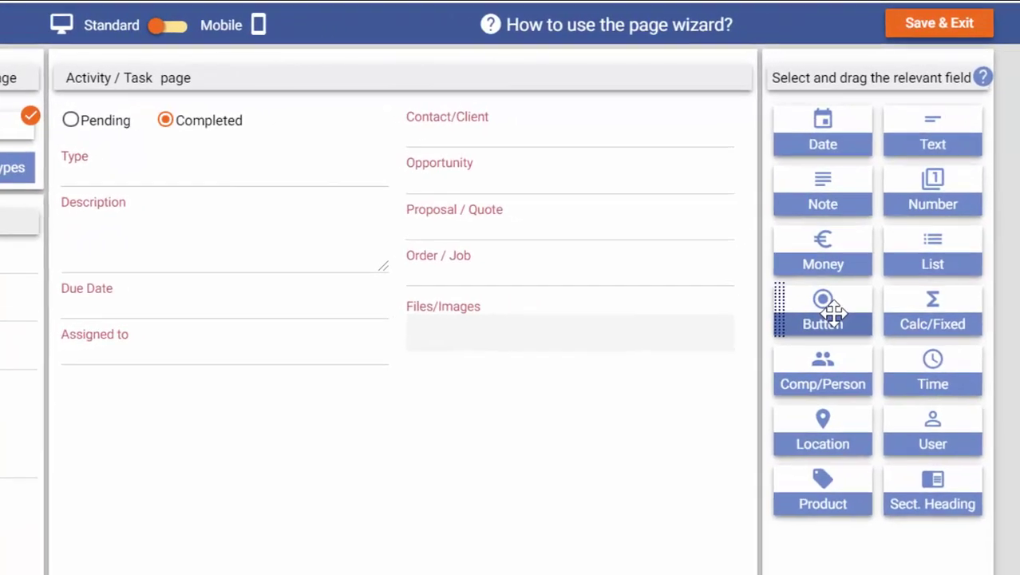
{"action": "left_click_drag", "start_coordinate": [825, 315], "coordinate": [176, 290]}
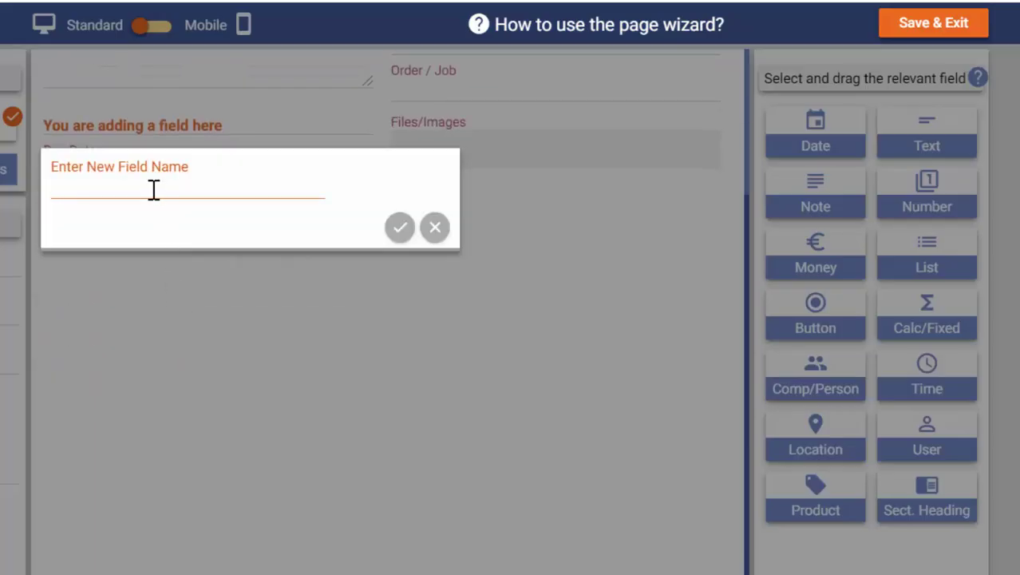
{"action": "type", "text": "Installation Type"}
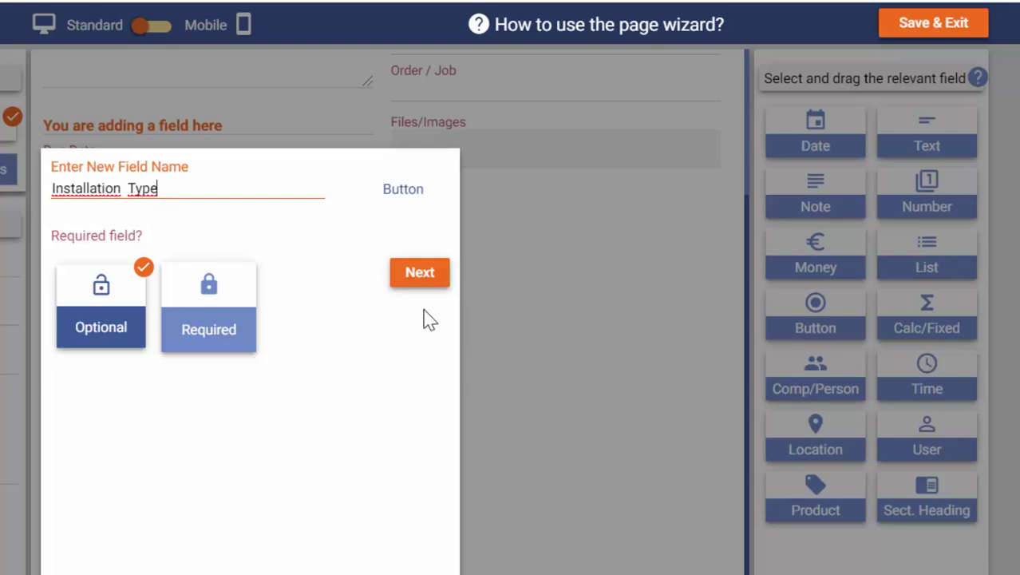
{"action": "left_click", "coordinate": [216, 297]}
Step: Add the options Hardware, Software and Other to the Installation Type field, keep it visible to all users, and save it
{"action": "left_click", "coordinate": [416, 277]}
{"action": "type", "text": "Hardware"}
{"action": "key", "text": "Return"}
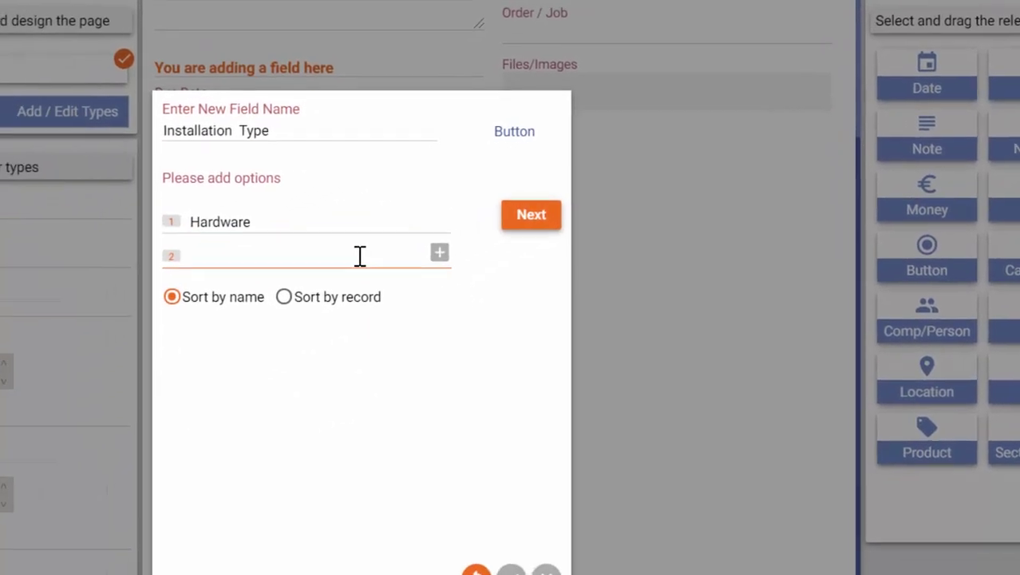
{"action": "type", "text": "Software"}
{"action": "key", "text": "Return"}
{"action": "type", "text": "Other"}
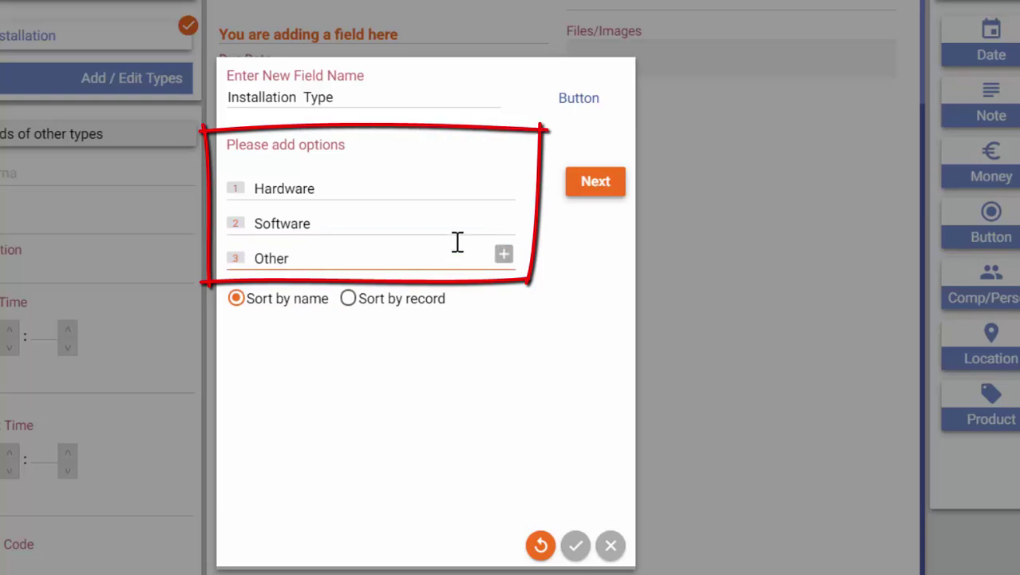
{"action": "left_click", "coordinate": [610, 186]}
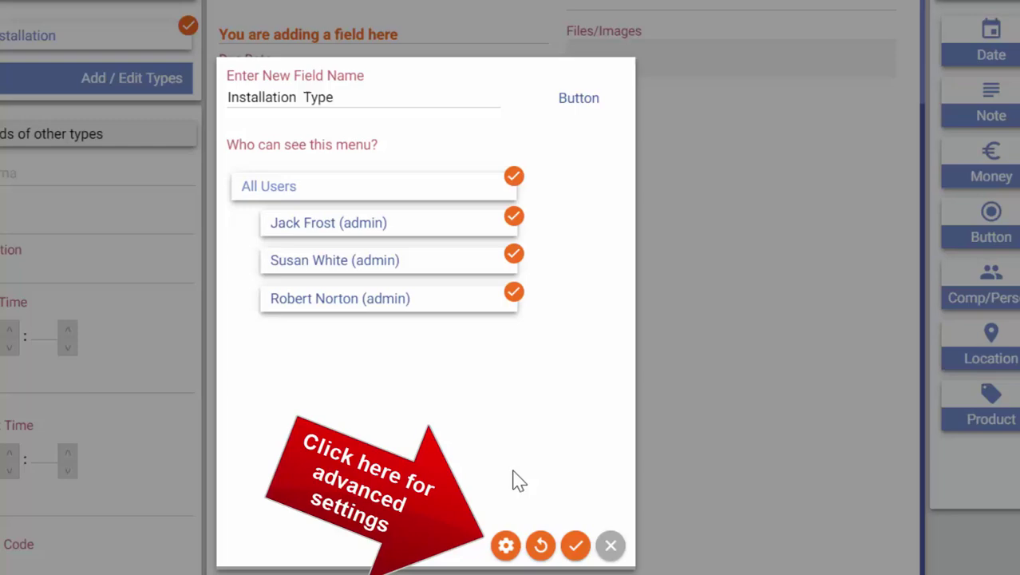
{"action": "left_click", "coordinate": [575, 545]}
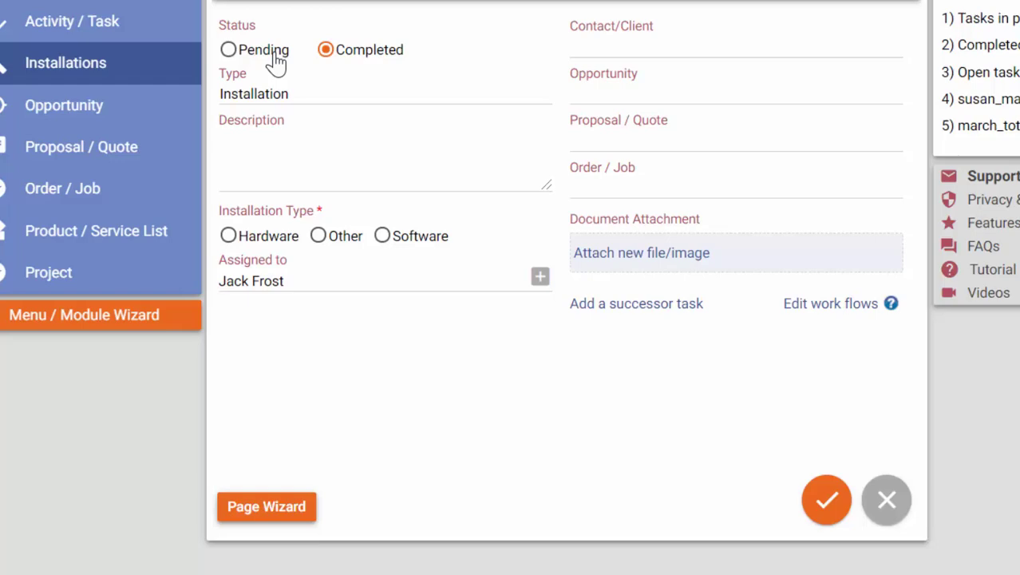
Step: Set the new installation's status to Pending, its description to Urgent and its Installation Type to Software
{"action": "left_click", "coordinate": [229, 49]}
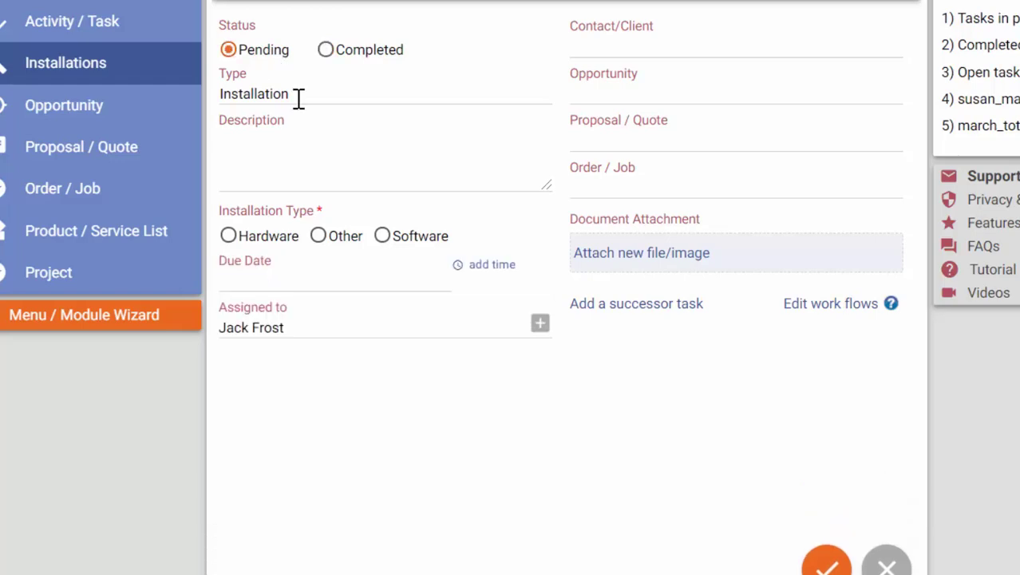
{"action": "left_click", "coordinate": [328, 167]}
{"action": "type", "text": "Urgent"}
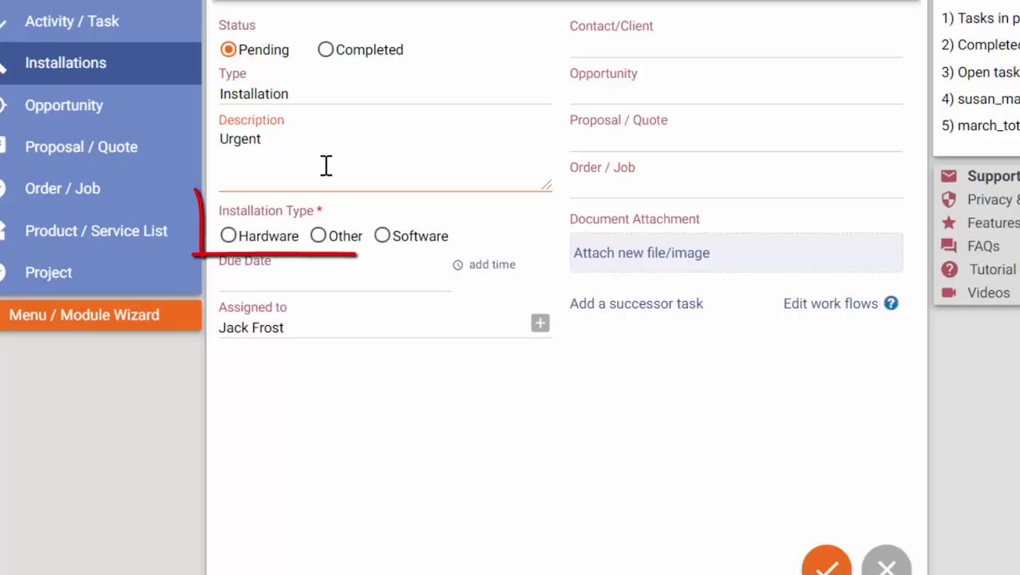
{"action": "left_click", "coordinate": [383, 239]}
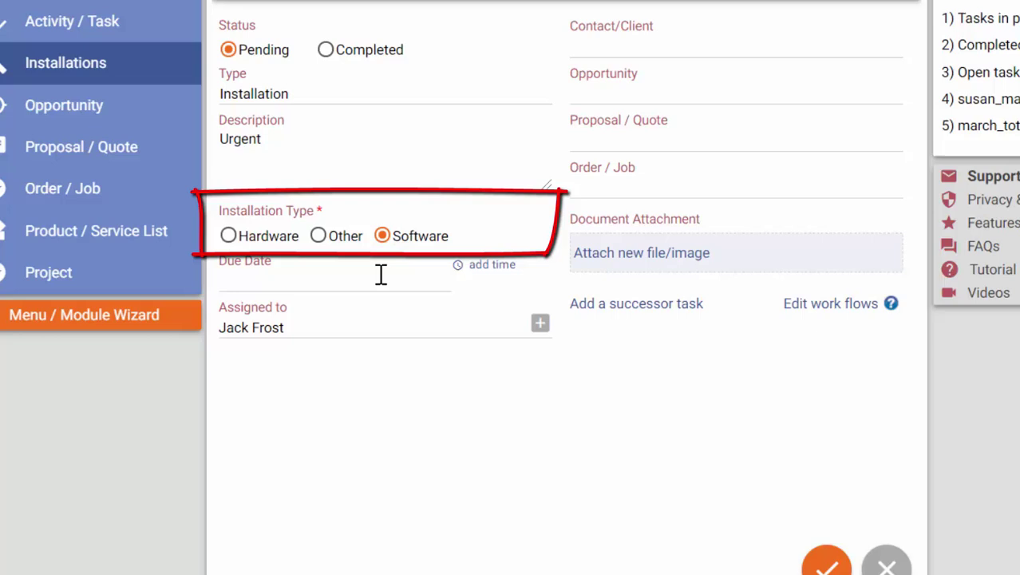
Step: Set the installation's due date to 08/27/2019 and assign it to the first individual user listed after All Users
{"action": "left_click", "coordinate": [380, 273]}
{"action": "left_click", "coordinate": [338, 470]}
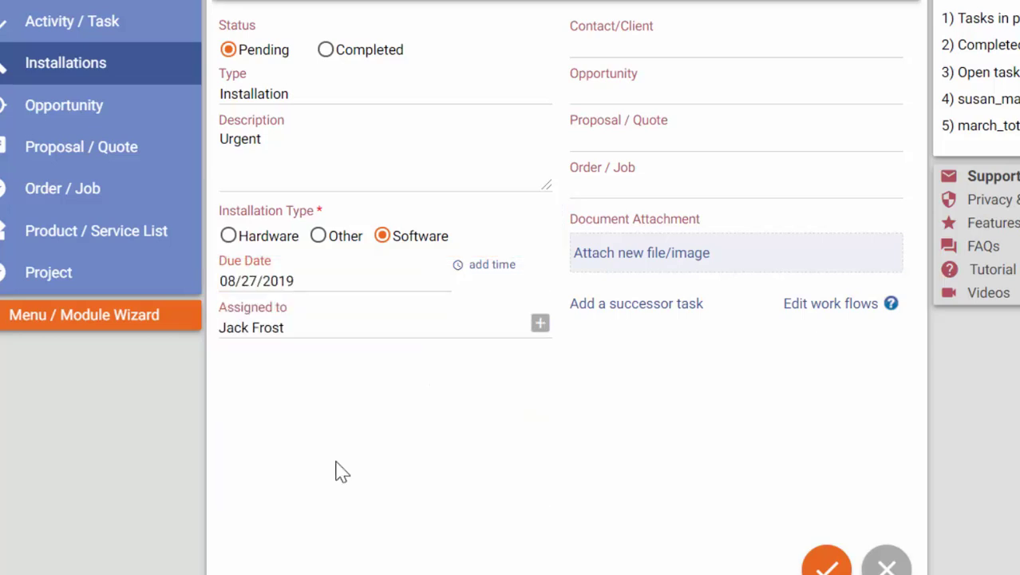
{"action": "left_click", "coordinate": [323, 343]}
{"action": "left_click", "coordinate": [320, 407]}
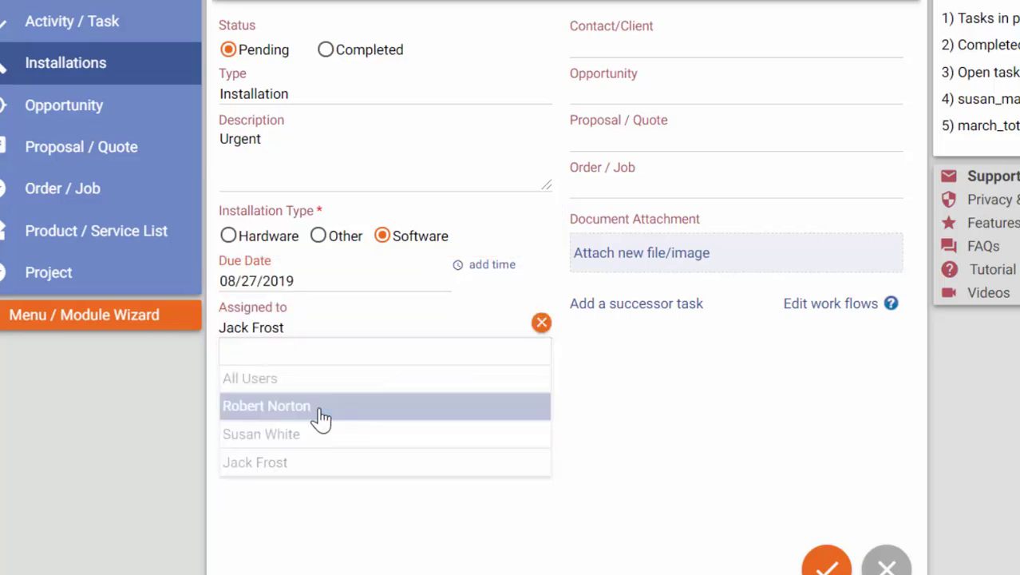
Step: Link the installation to Johnson Company, attach the image tool 1aa.jpg, and save the record
{"action": "left_click", "coordinate": [588, 49]}
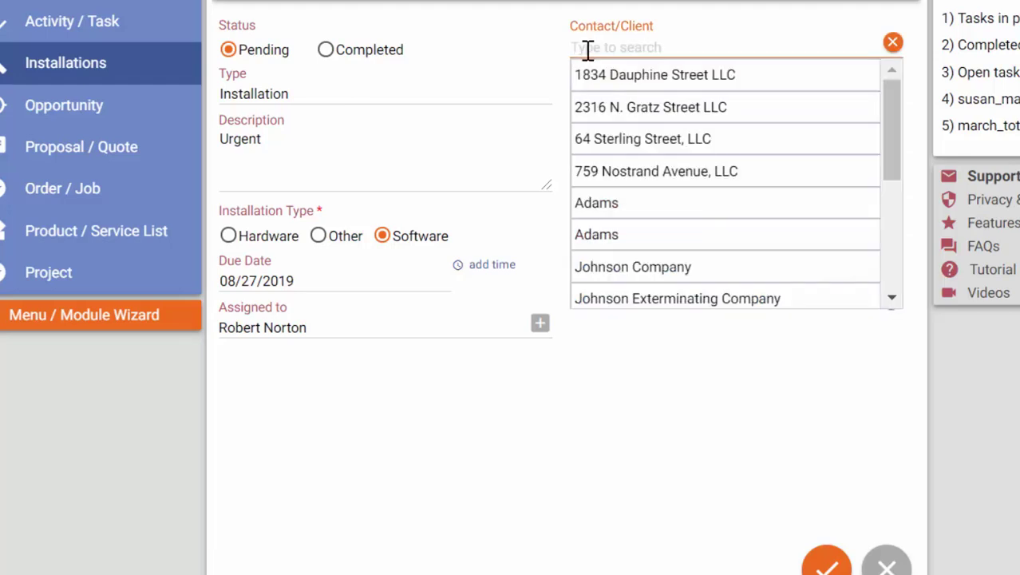
{"action": "left_click", "coordinate": [675, 271]}
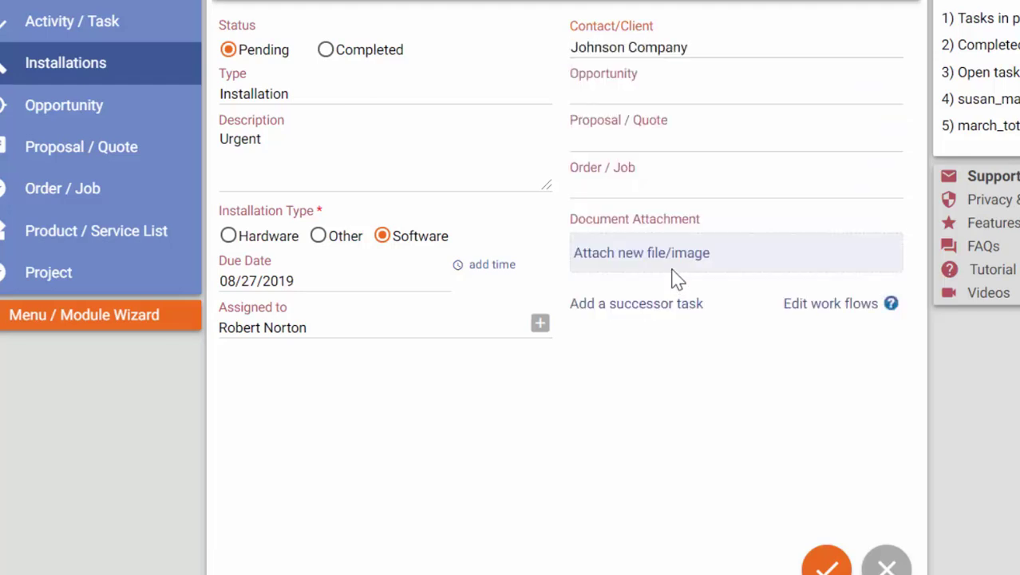
{"action": "left_click", "coordinate": [675, 276]}
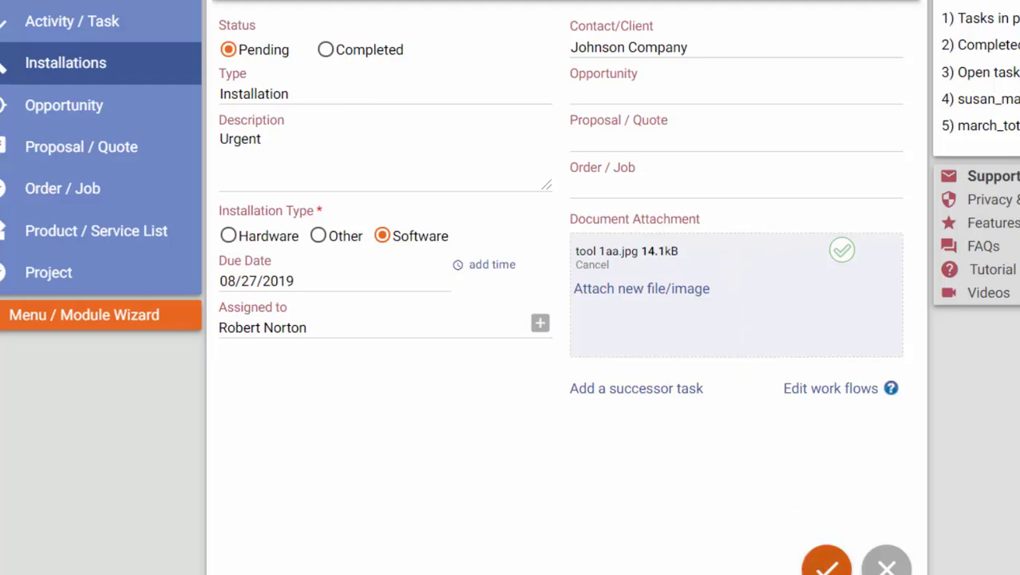
{"action": "left_click", "coordinate": [826, 563]}
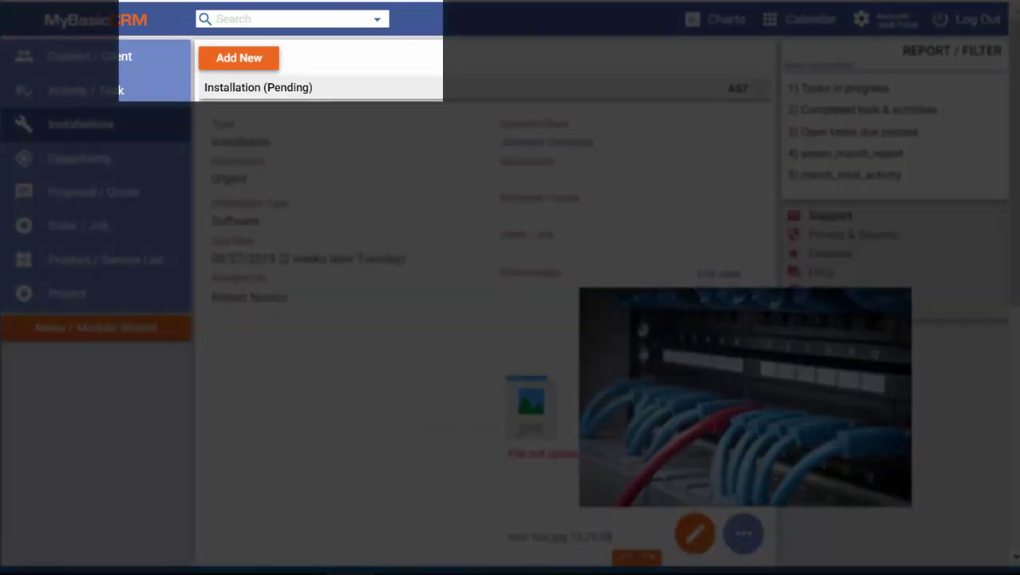
Step: Search for "joh", open the Johnson Company record, and expand its Installation group to view the task
{"action": "left_click", "coordinate": [276, 11]}
{"action": "type", "text": "joh"}
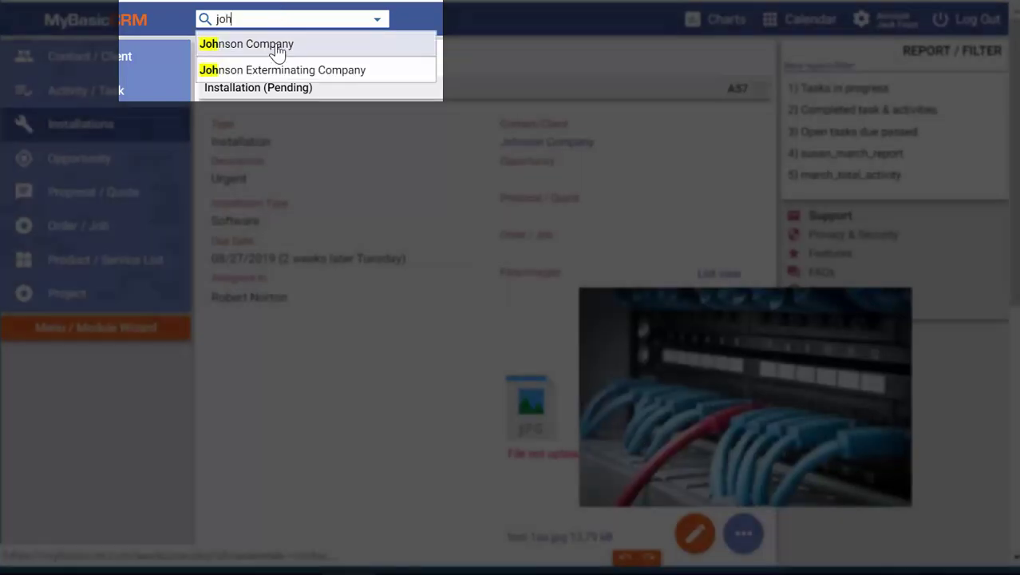
{"action": "left_click", "coordinate": [279, 48]}
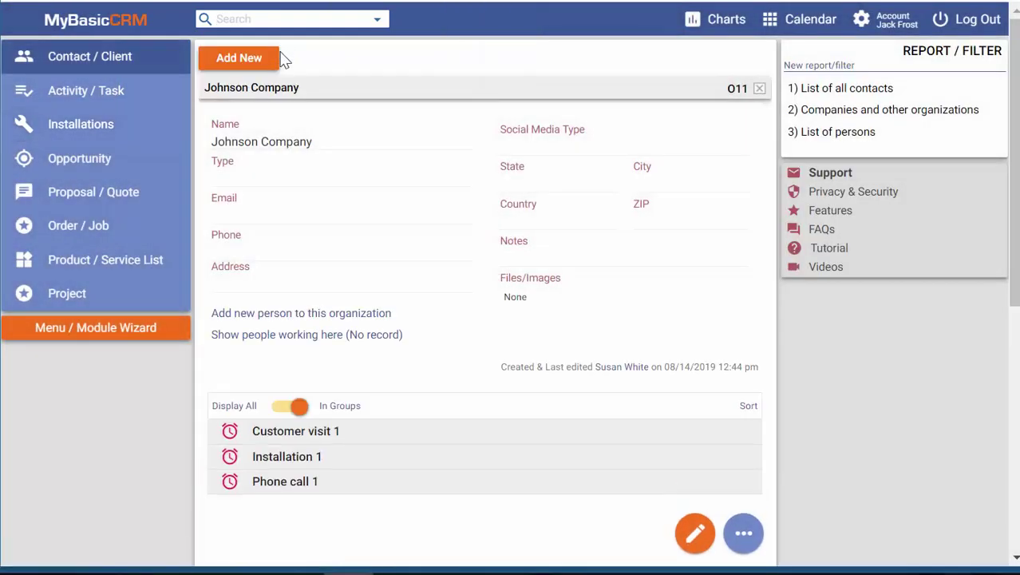
{"action": "left_click", "coordinate": [301, 456]}
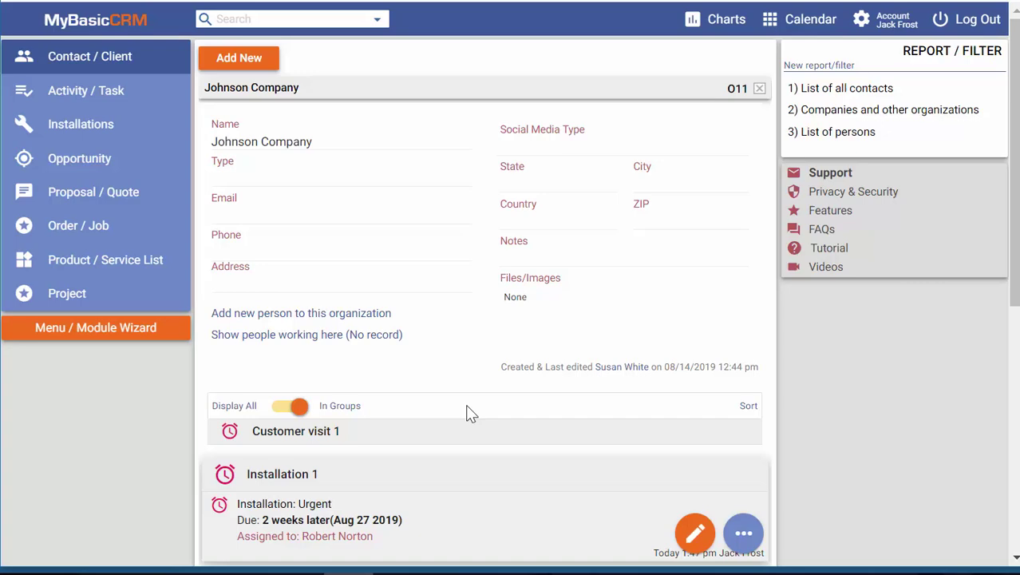
Step: Show the assigned user's tasks in the calendar, view the Installation task on August 27, and close its details
{"action": "left_click", "coordinate": [813, 19]}
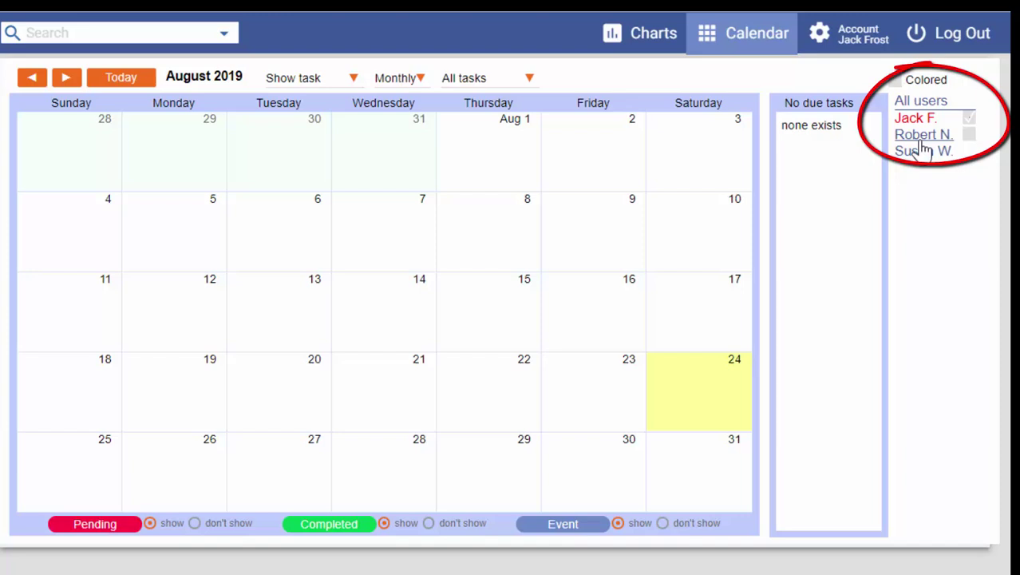
{"action": "left_click", "coordinate": [922, 136]}
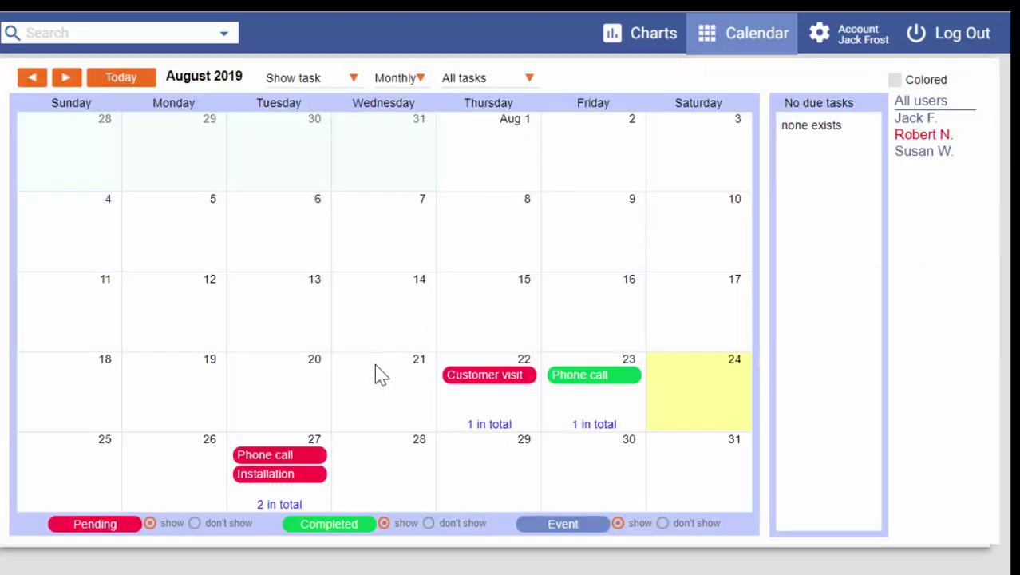
{"action": "mouse_move", "coordinate": [285, 482]}
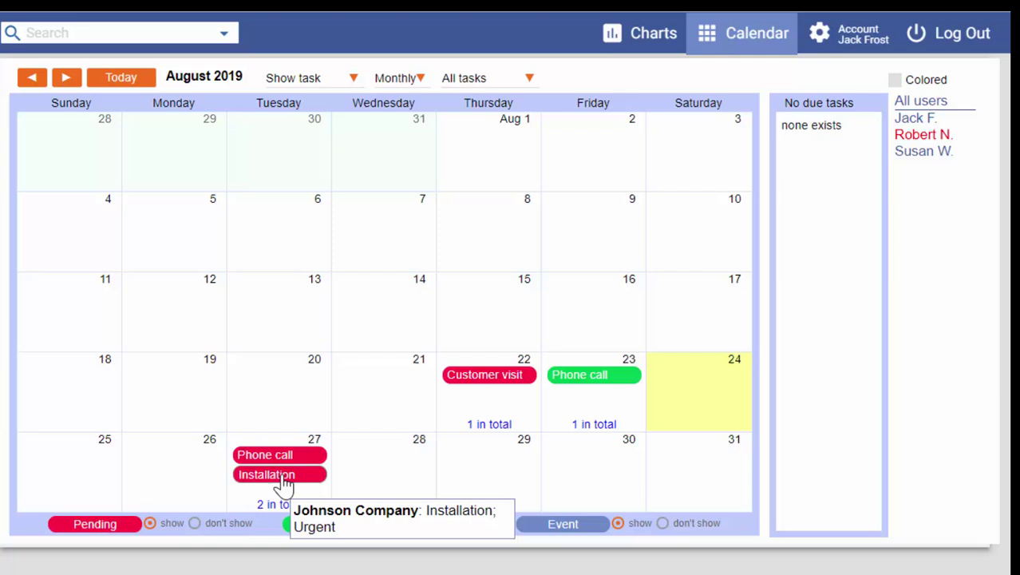
{"action": "left_click", "coordinate": [284, 482]}
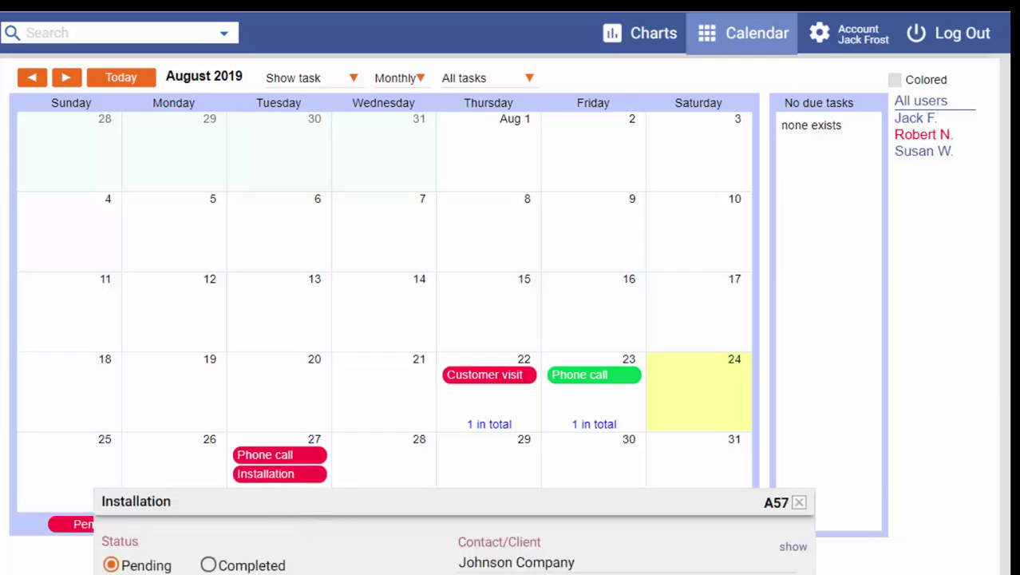
{"action": "left_click", "coordinate": [798, 504]}
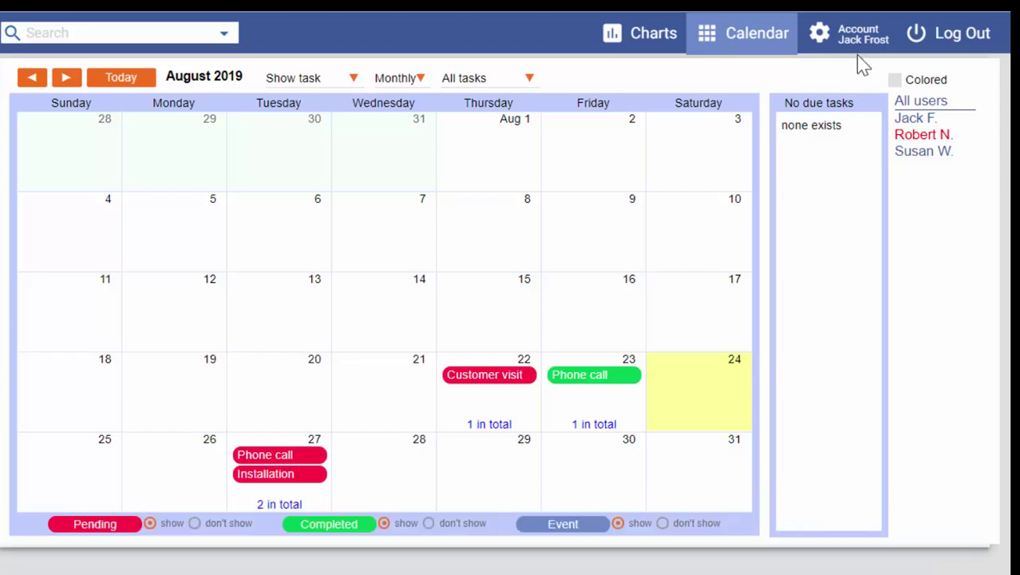
Step: Look at the account tools, expand Settings / Integrations, and return to the home page news feed
{"action": "left_click", "coordinate": [861, 43]}
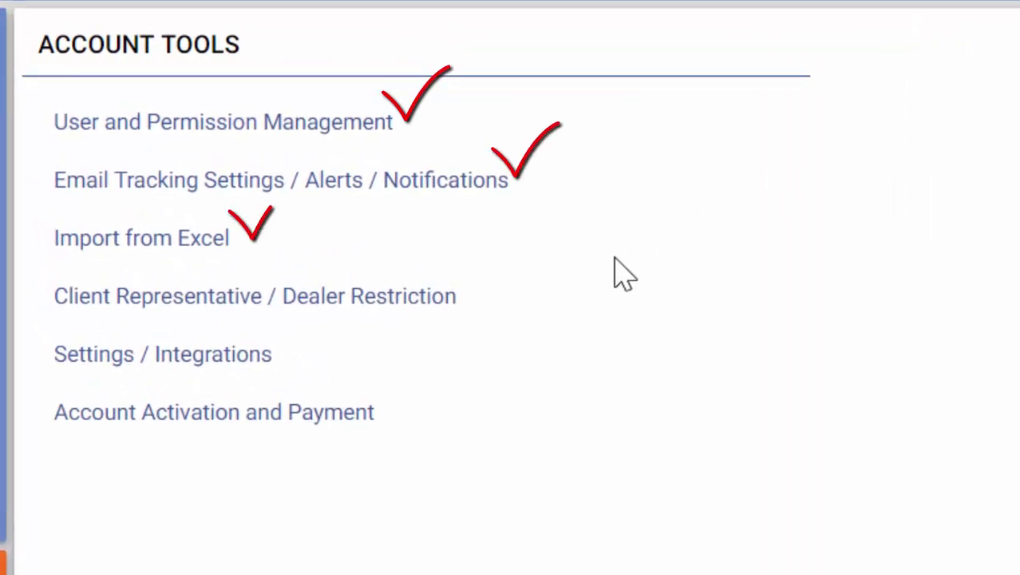
{"action": "left_click", "coordinate": [226, 366]}
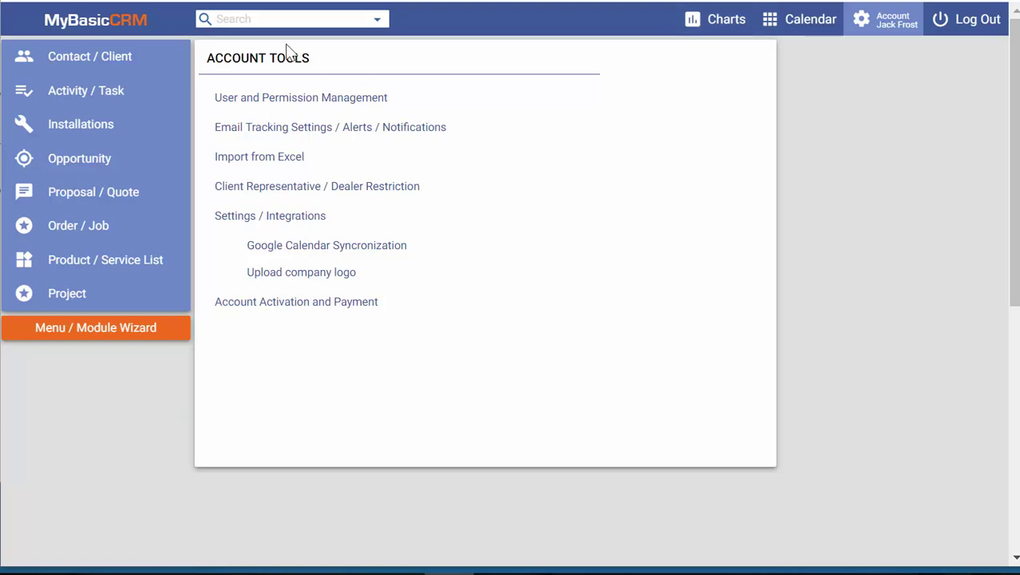
{"action": "left_click", "coordinate": [106, 22]}
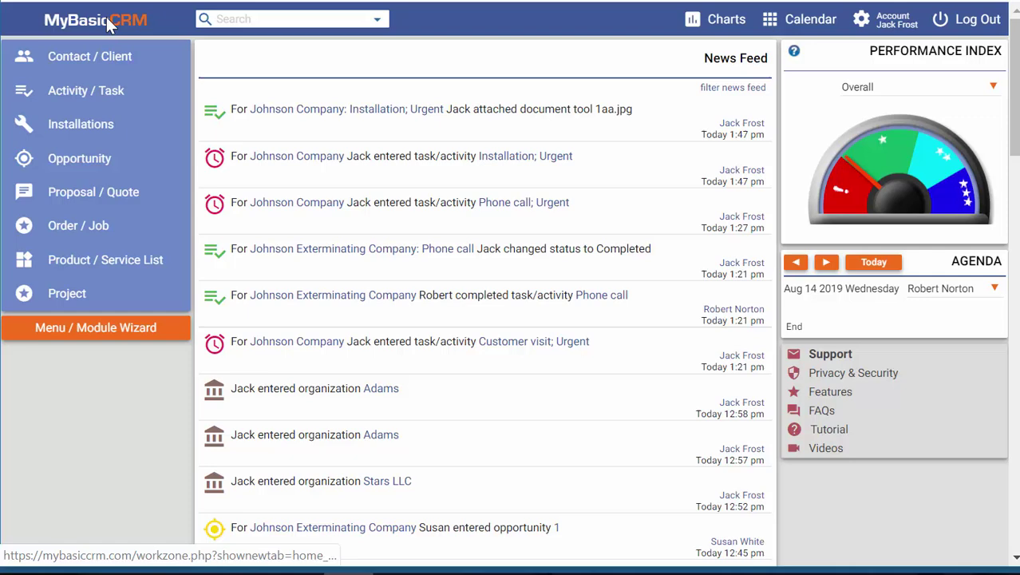